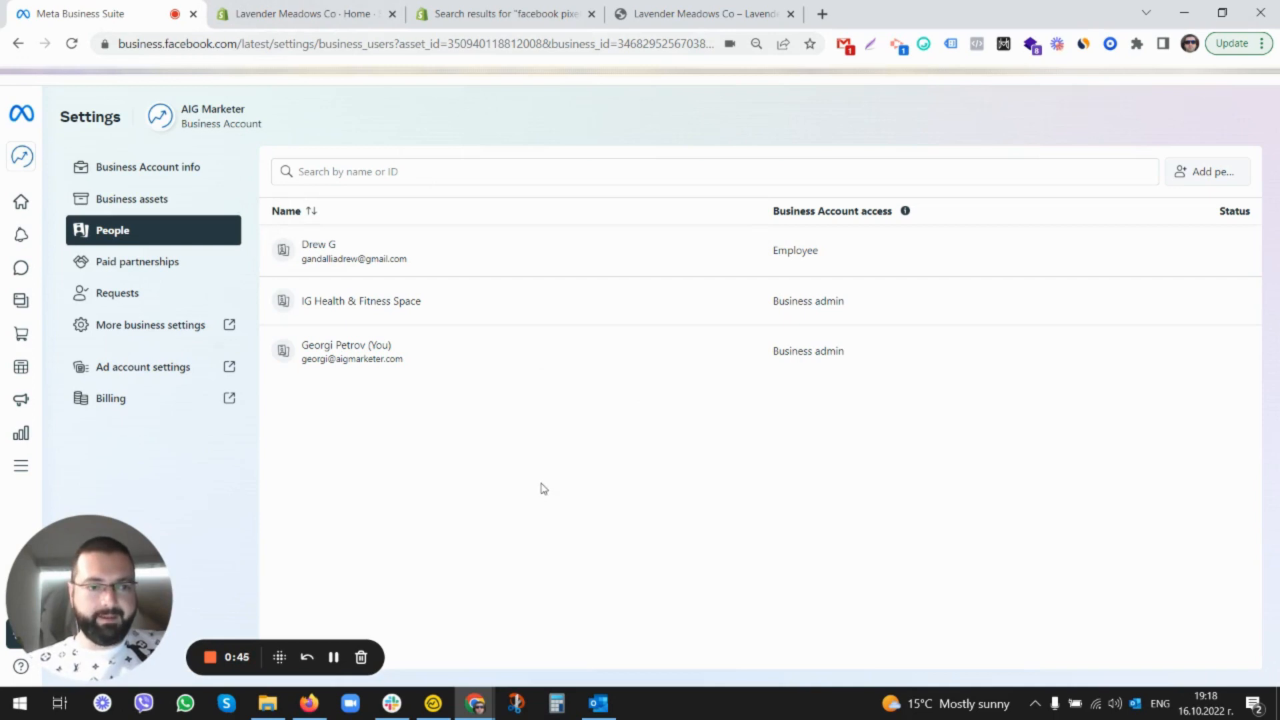
# - Review the members listed on the business account's People page
pyautogui.moveTo(164, 550); pyautogui.dragTo(189, 546)
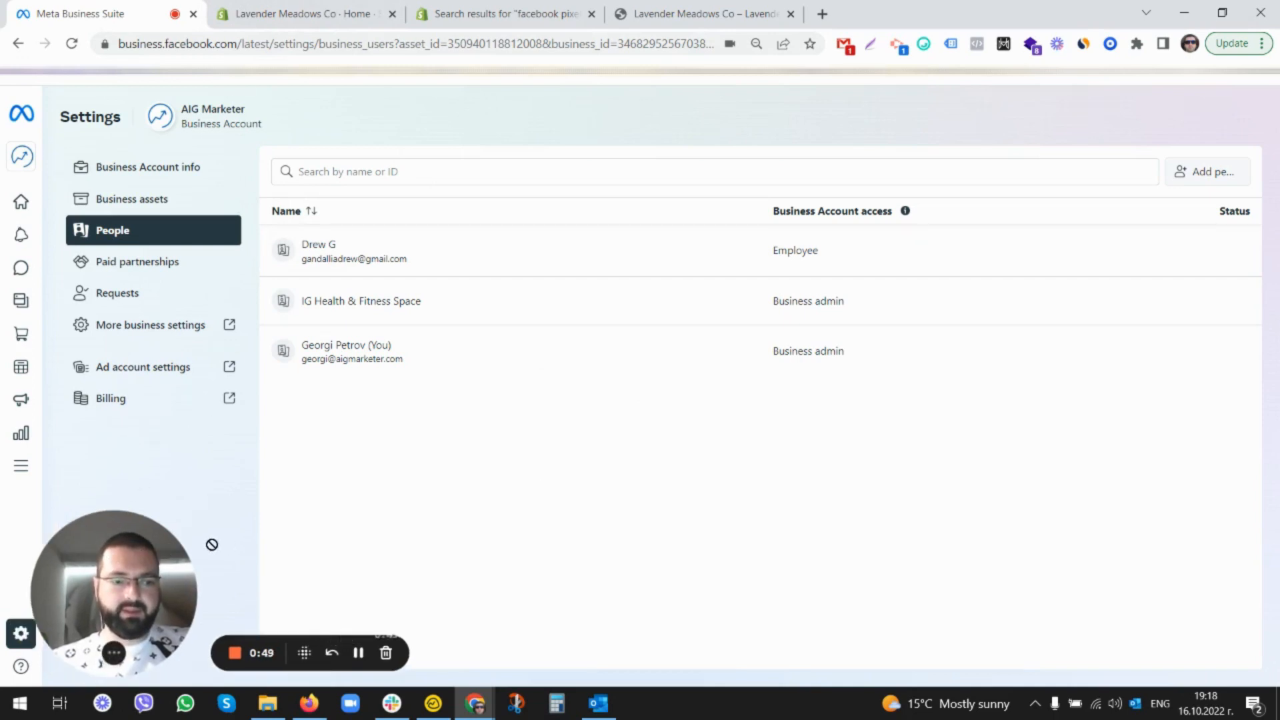
pyautogui.moveTo(117, 496); pyautogui.dragTo(172, 481)
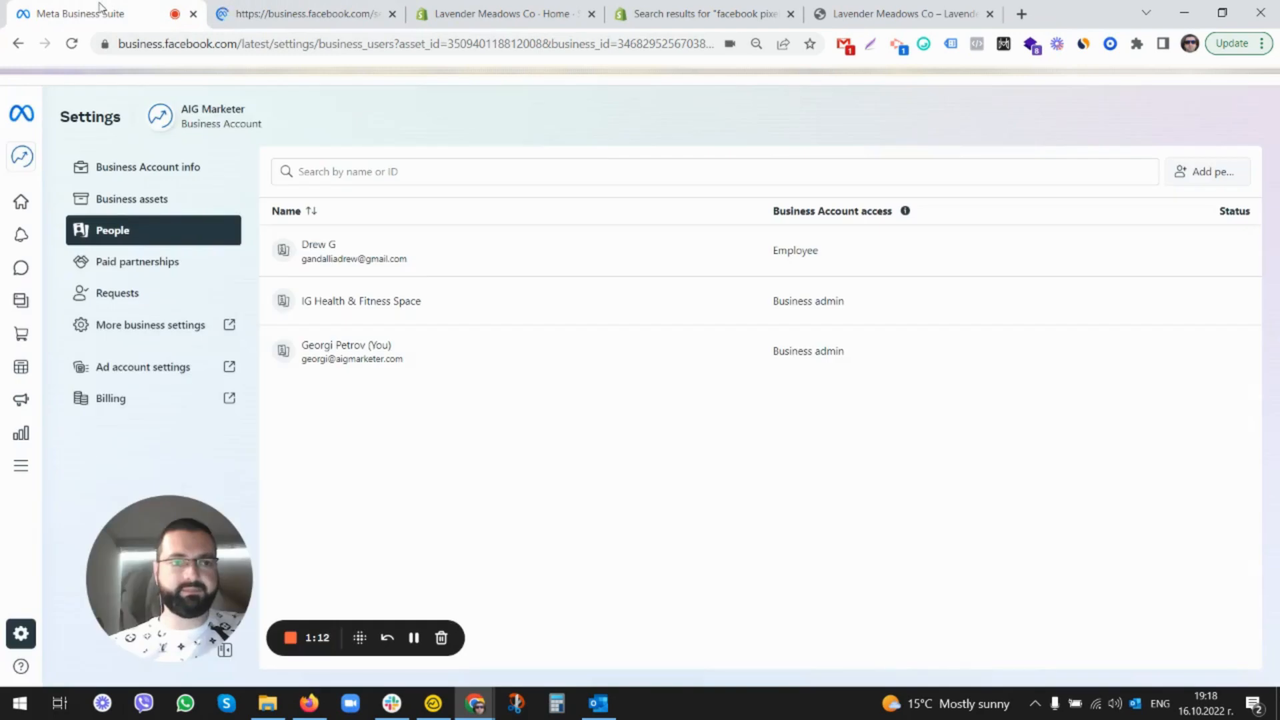
# - Browse to Data Sources > Pixels in Business Settings to list the business's pixels
pyautogui.click(264, 18)
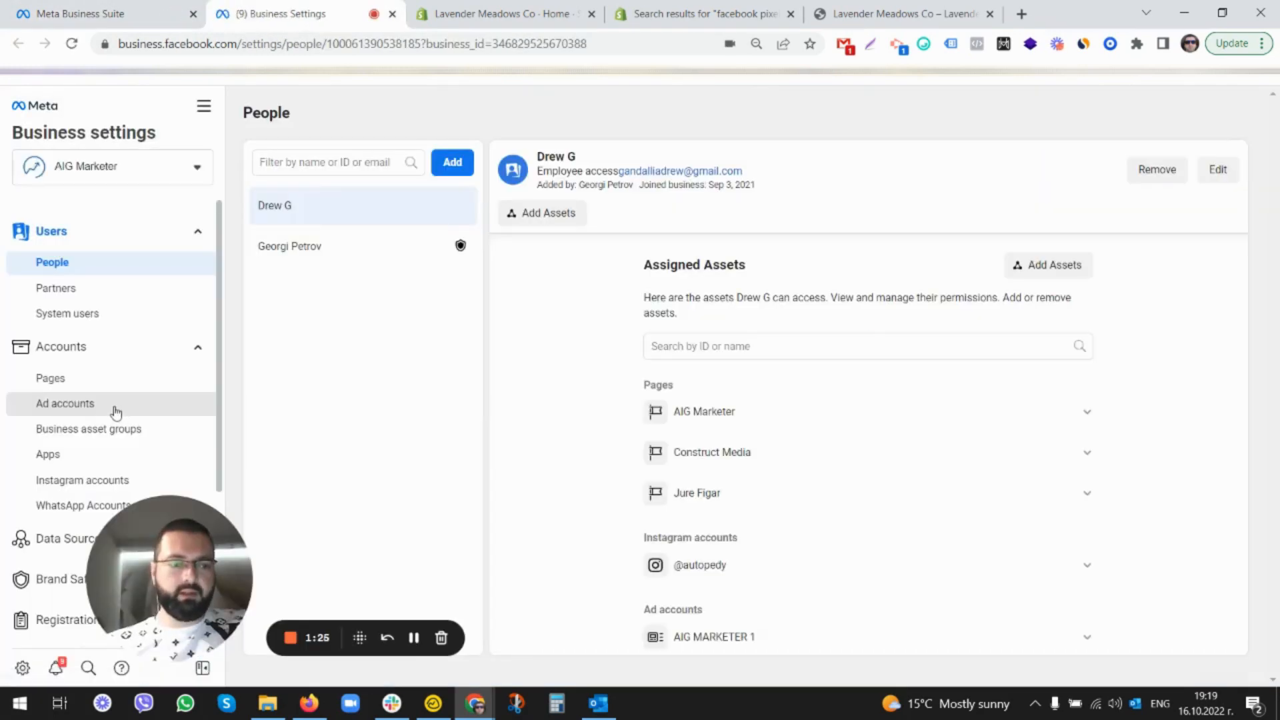
pyautogui.click(177, 353)
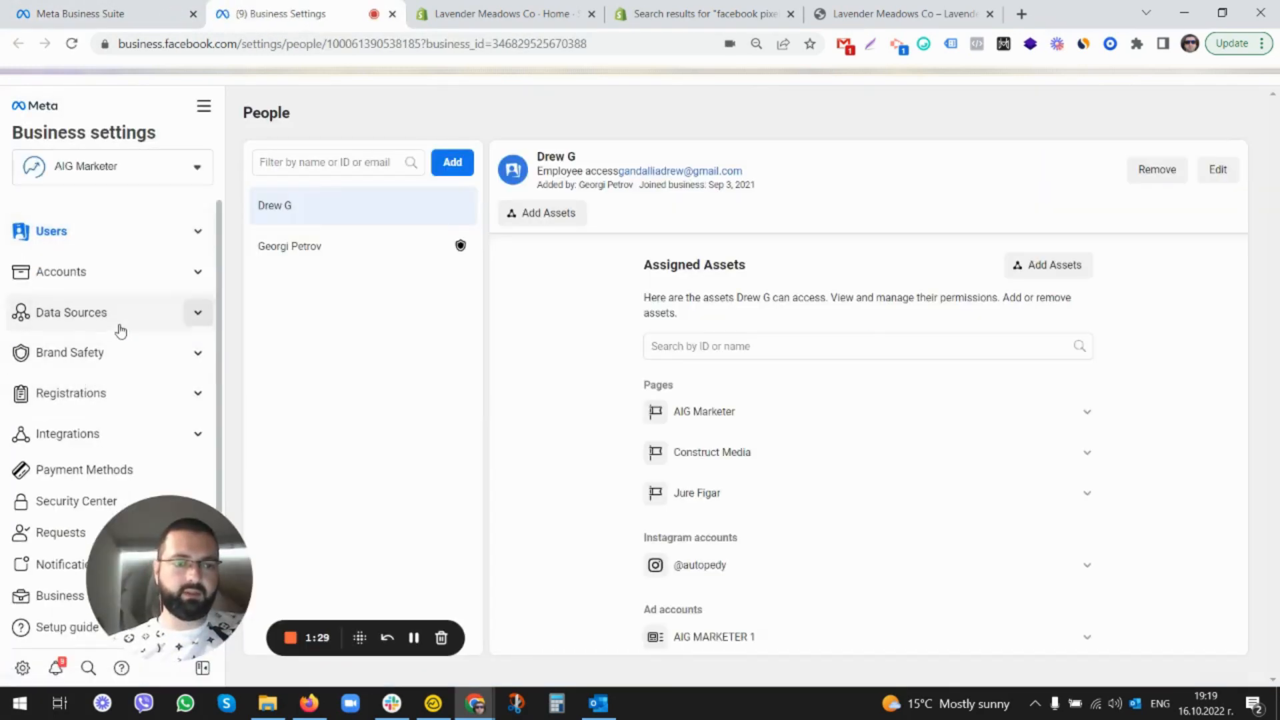
pyautogui.click(110, 318)
pyautogui.click(68, 370)
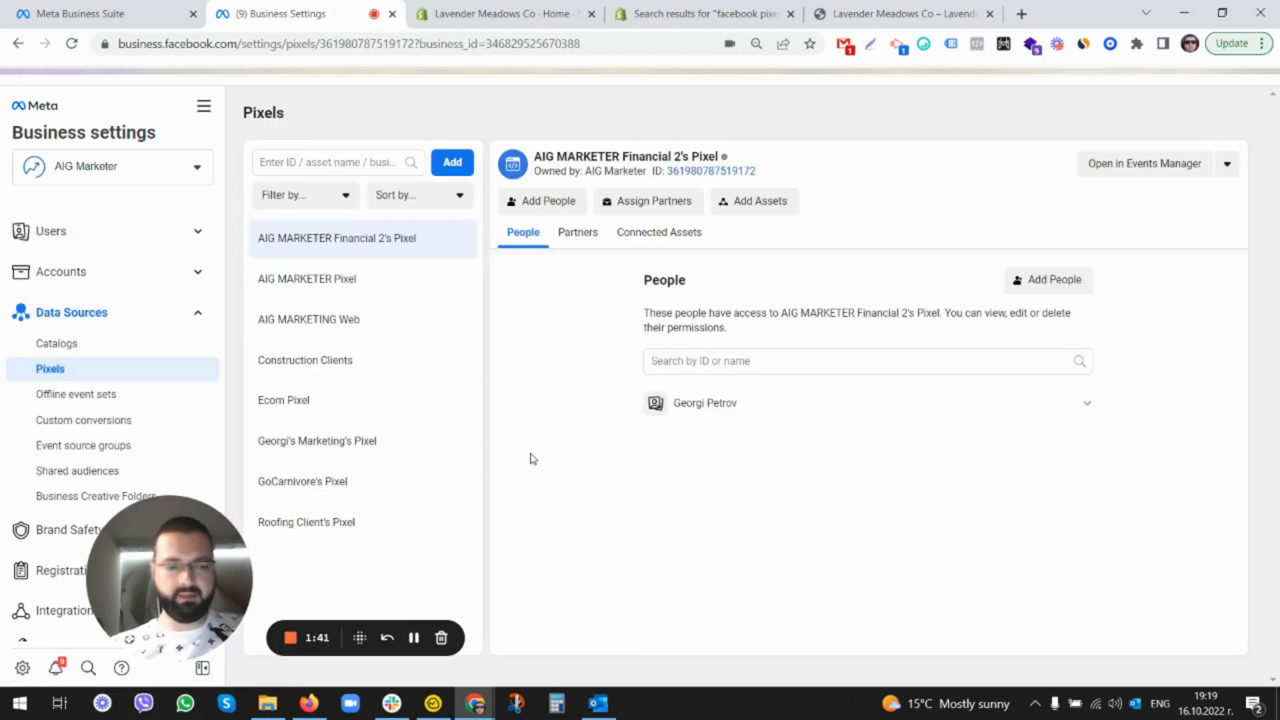
# - Look over the new pixel form and its suggested pixel name without creating one
pyautogui.click(454, 163)
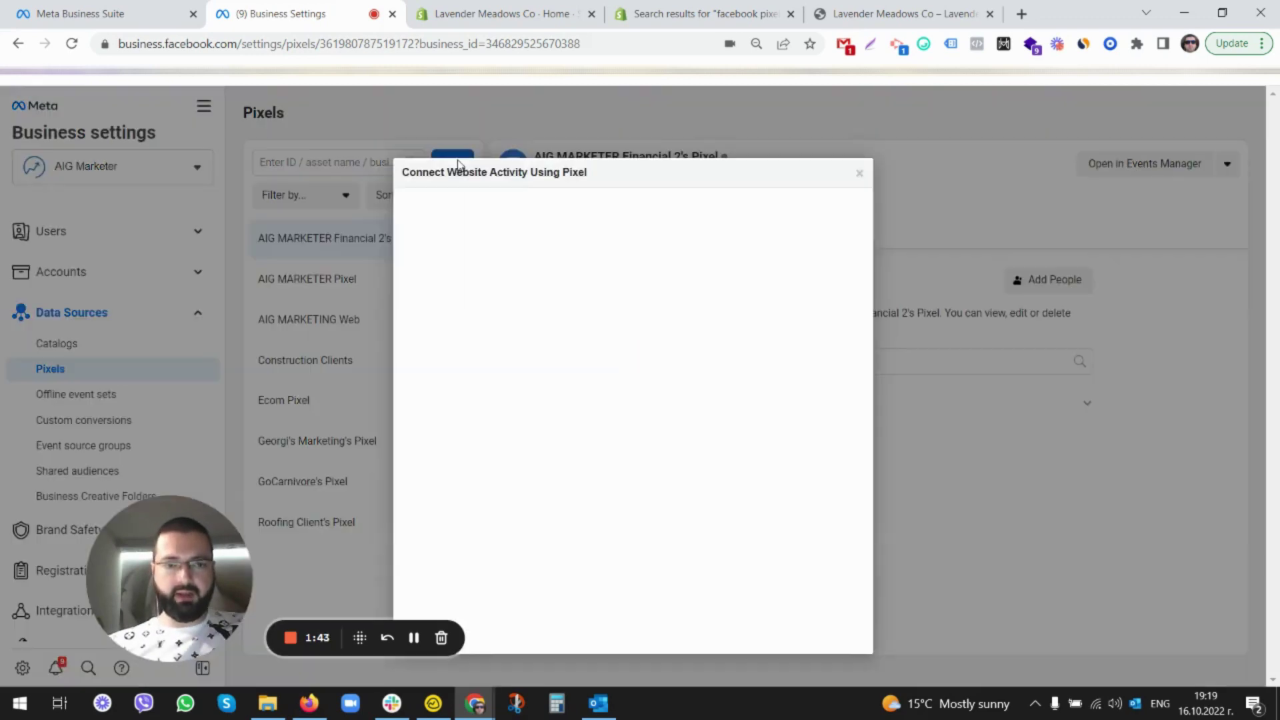
pyautogui.click(861, 173)
pyautogui.click(449, 166)
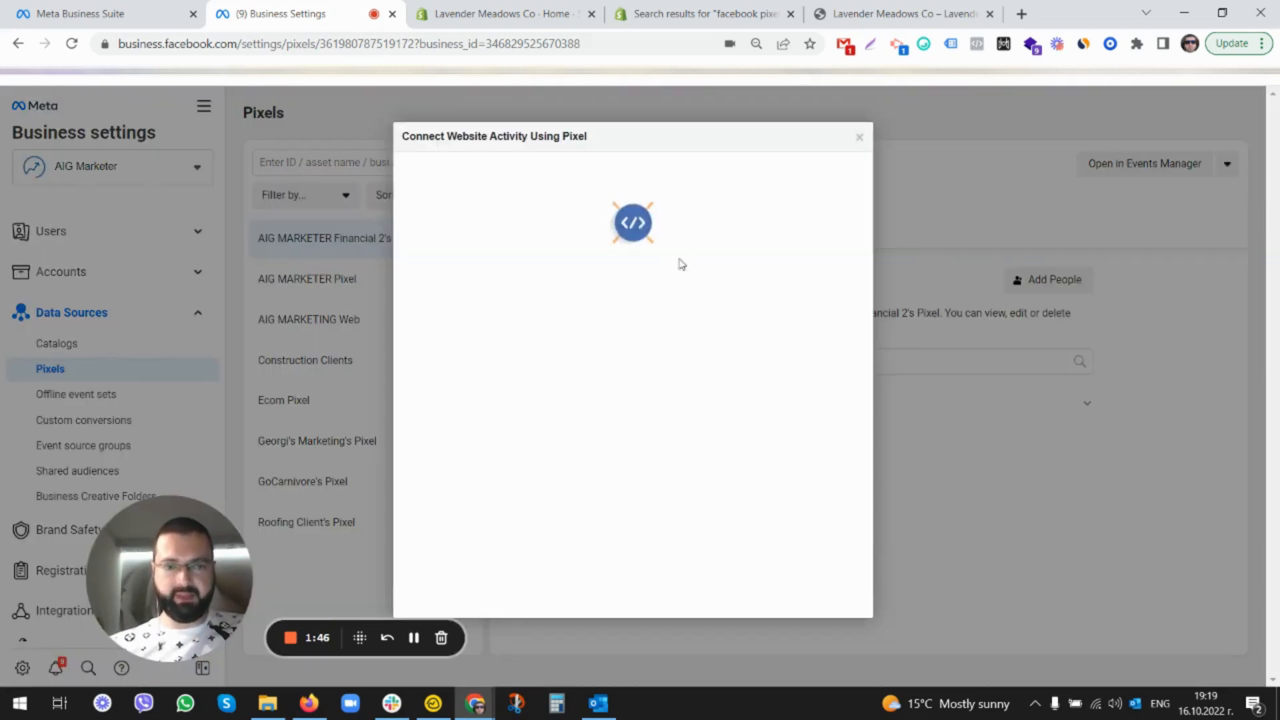
pyautogui.click(549, 417)
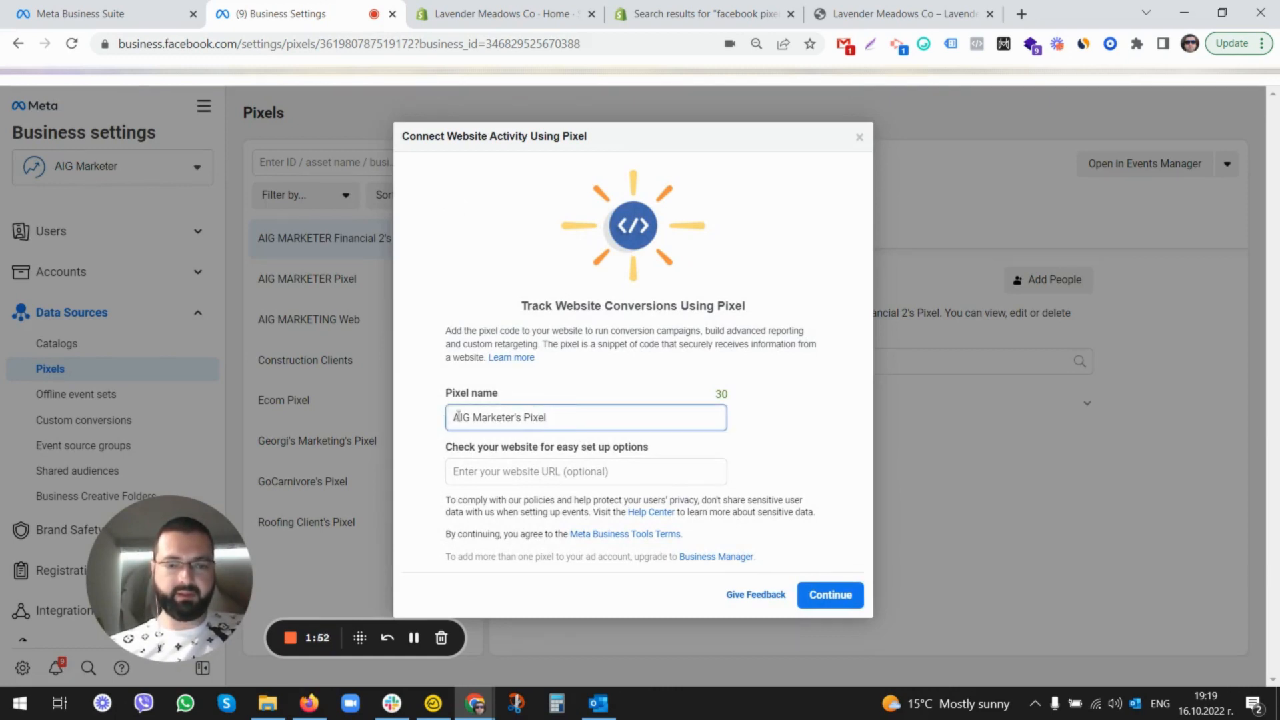
pyautogui.moveTo(457, 416); pyautogui.dragTo(570, 419)
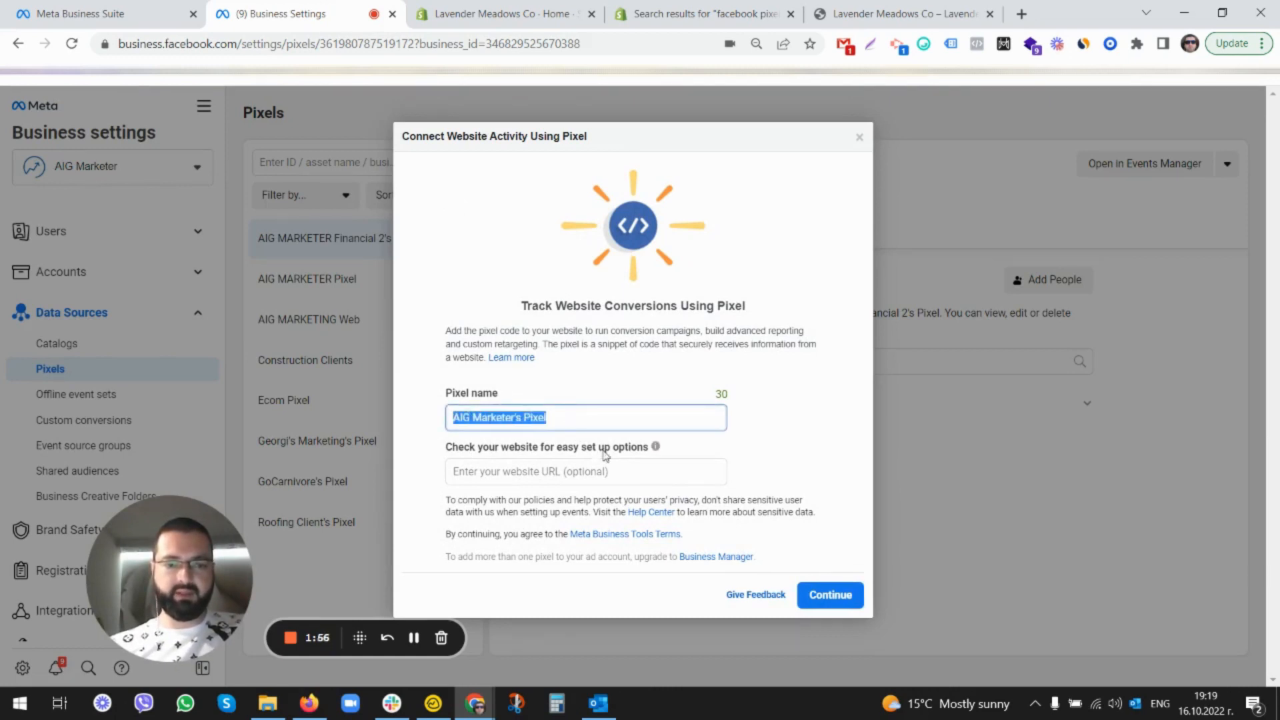
pyautogui.click(779, 491)
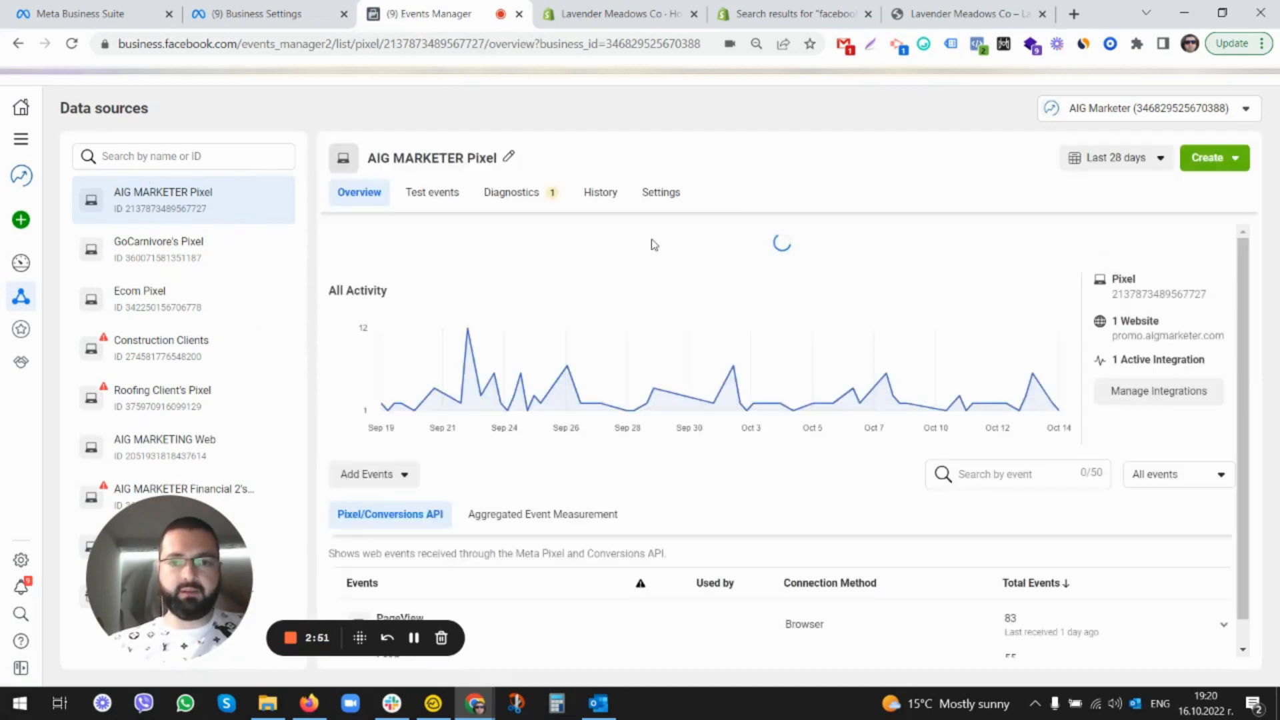
pyautogui.click(660, 192)
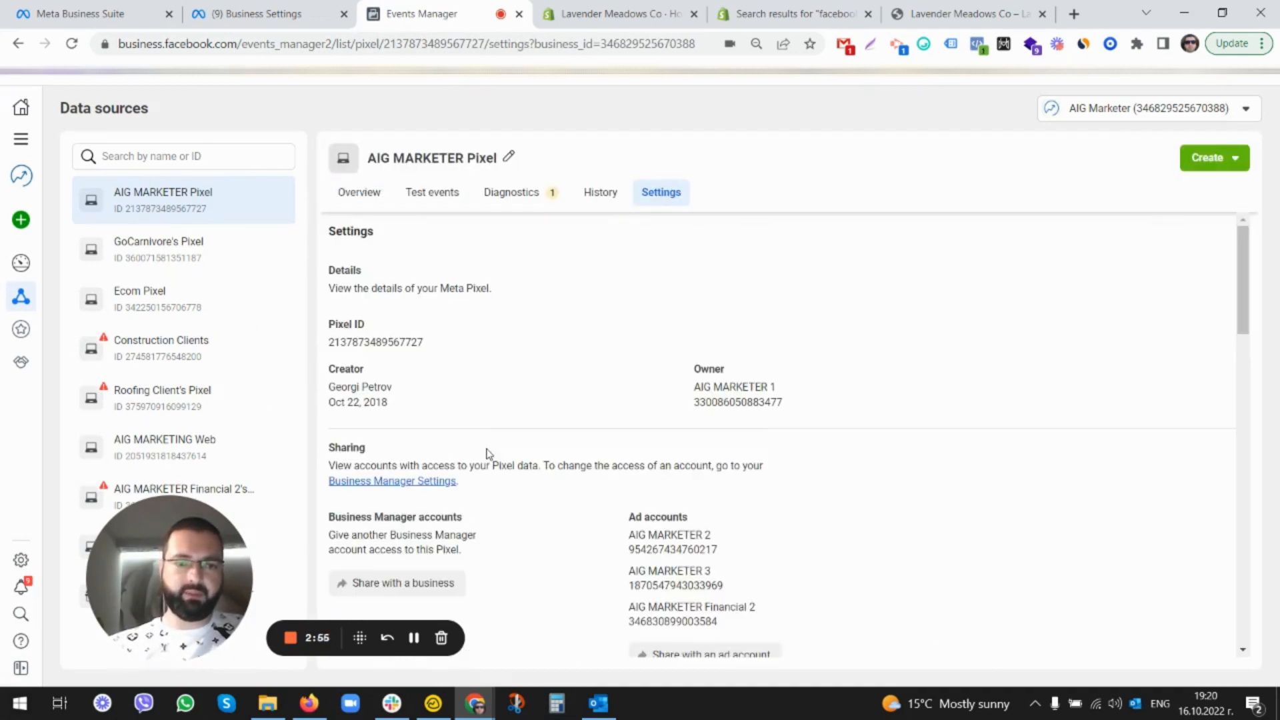
pyautogui.scroll(-1, 701, 443)
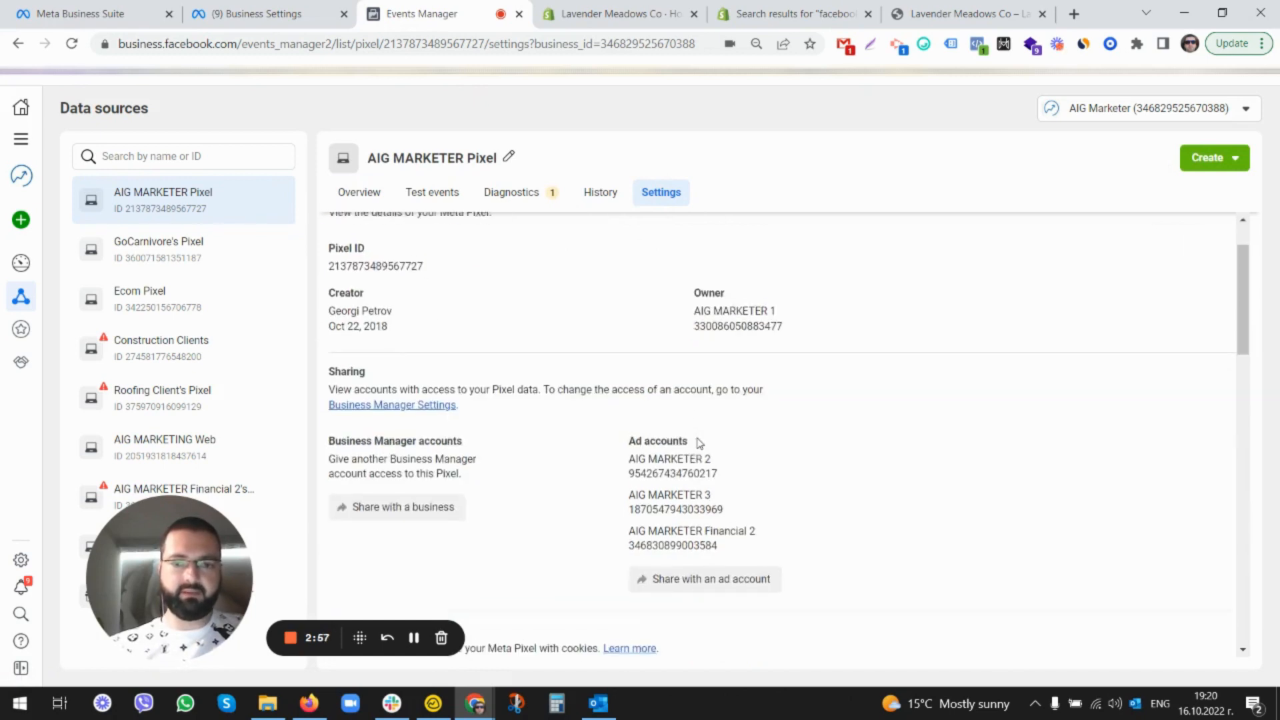
pyautogui.scroll(-2, 690, 401)
pyautogui.scroll(-2, 717, 395)
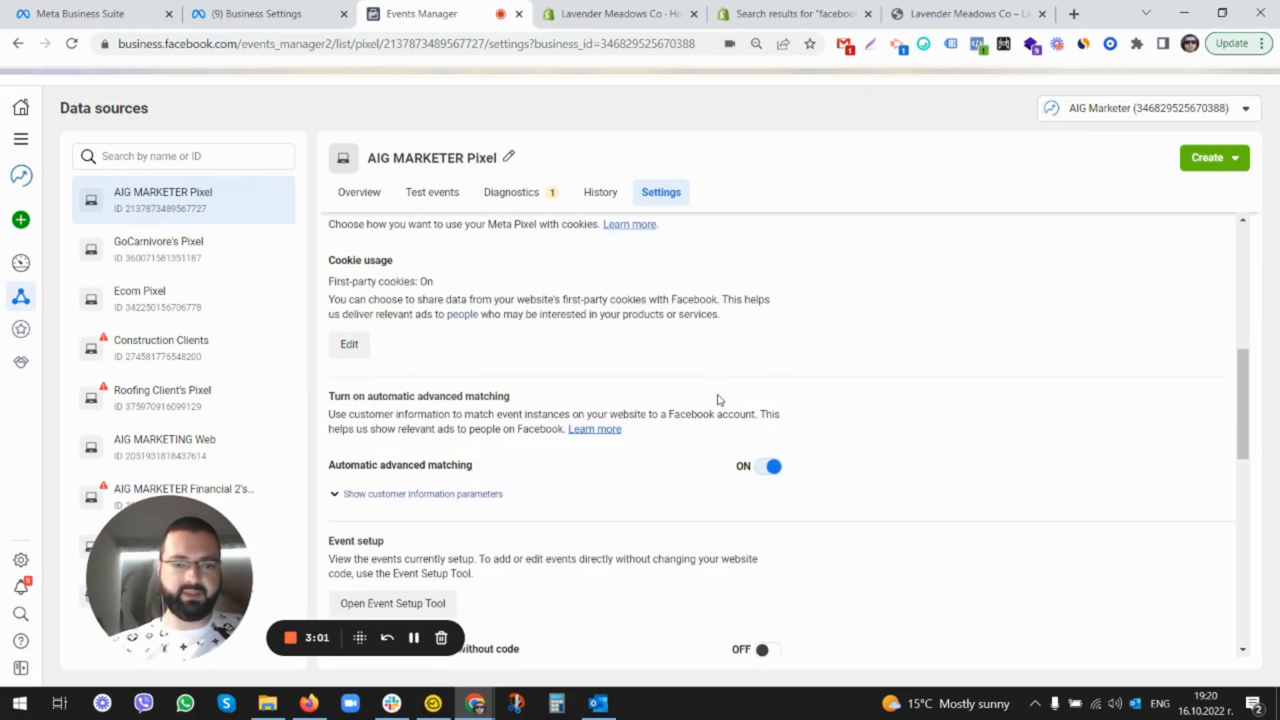
pyautogui.scroll(-1, 718, 397)
pyautogui.moveTo(324, 328); pyautogui.dragTo(550, 322)
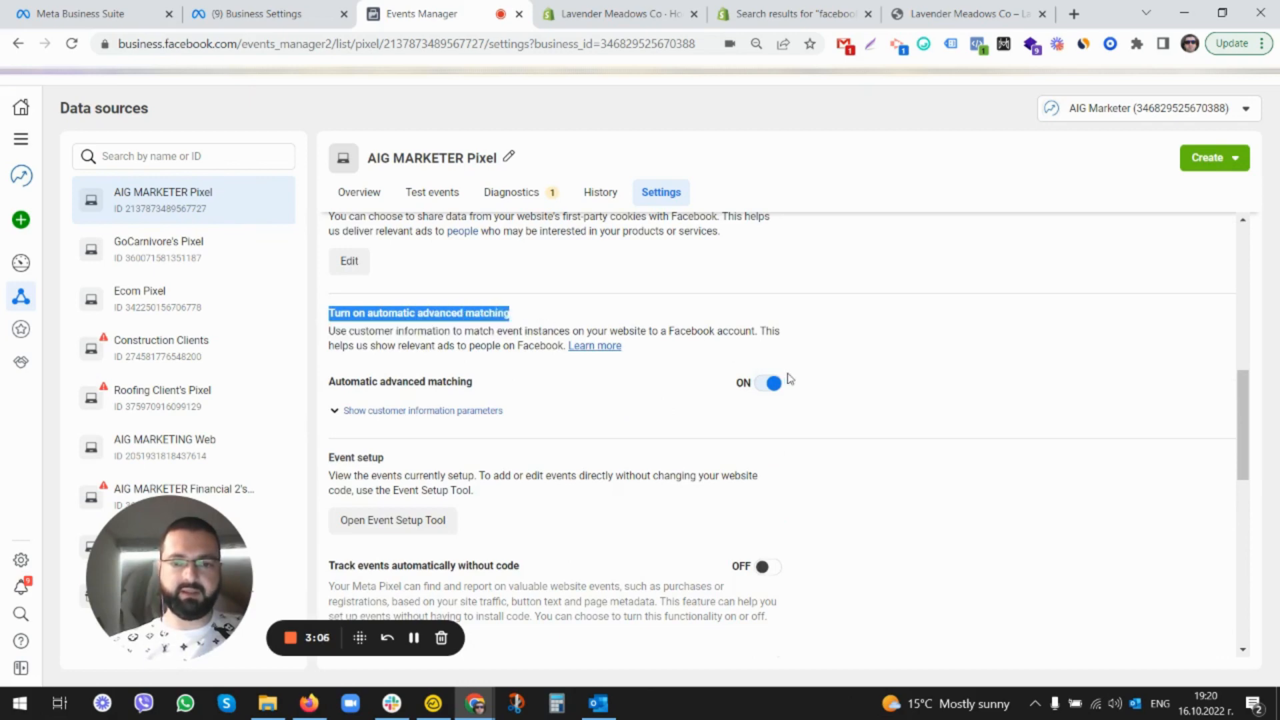
pyautogui.click(782, 428)
pyautogui.scroll(-3, 821, 501)
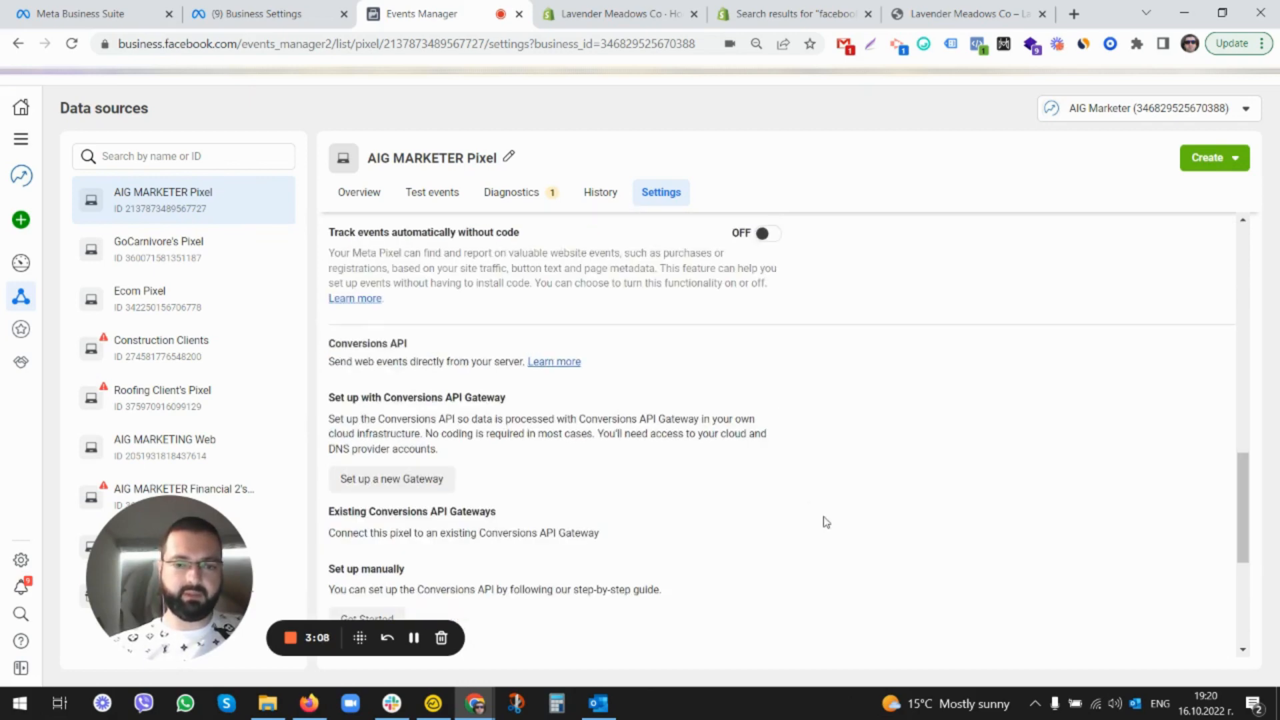
pyautogui.scroll(10, 600, 381)
pyautogui.click(340, 194)
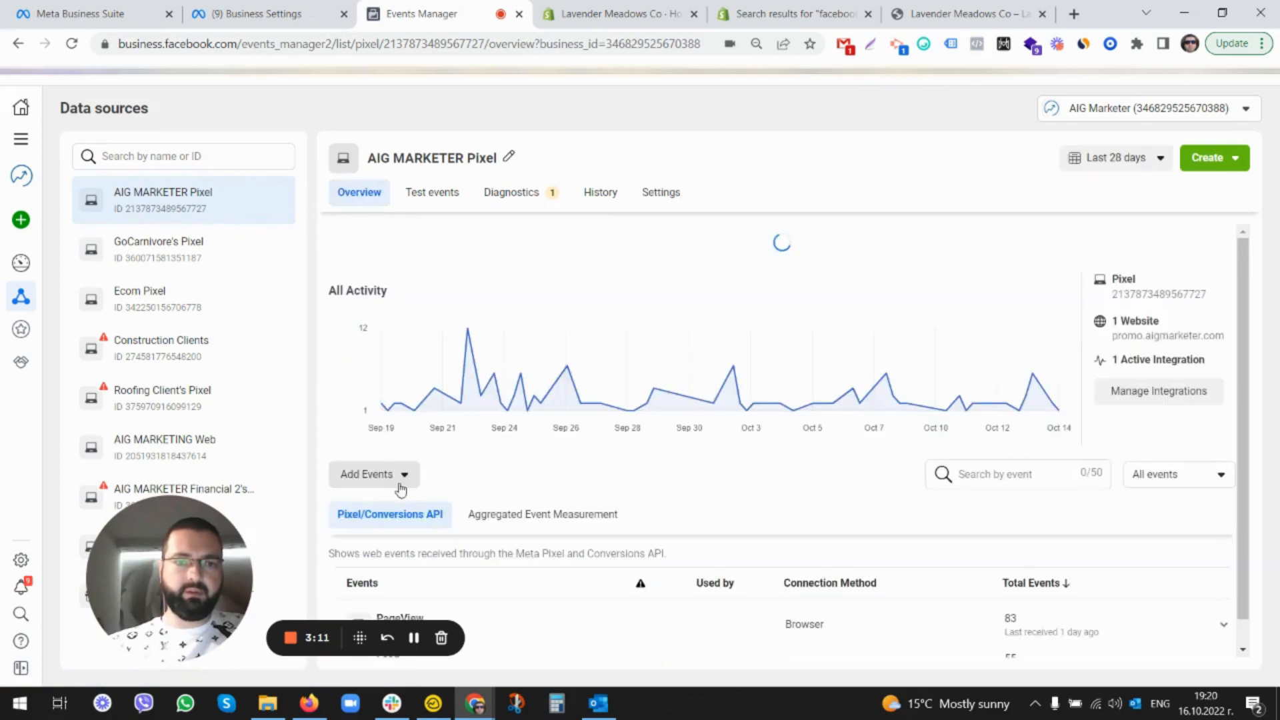
pyautogui.scroll(-1, 615, 406)
pyautogui.scroll(-1, 616, 404)
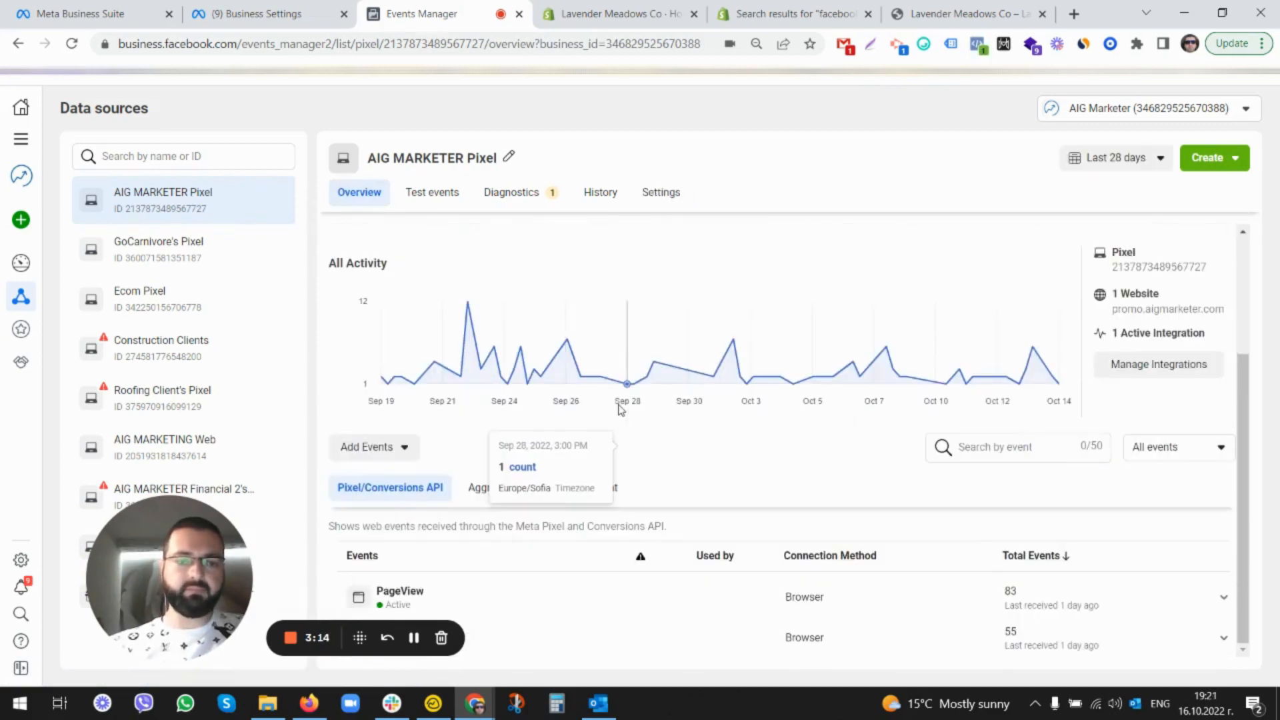
# - Start connecting the AIG MARKETER Pixel to a new website through the Shopify partner integration
pyautogui.click(401, 448)
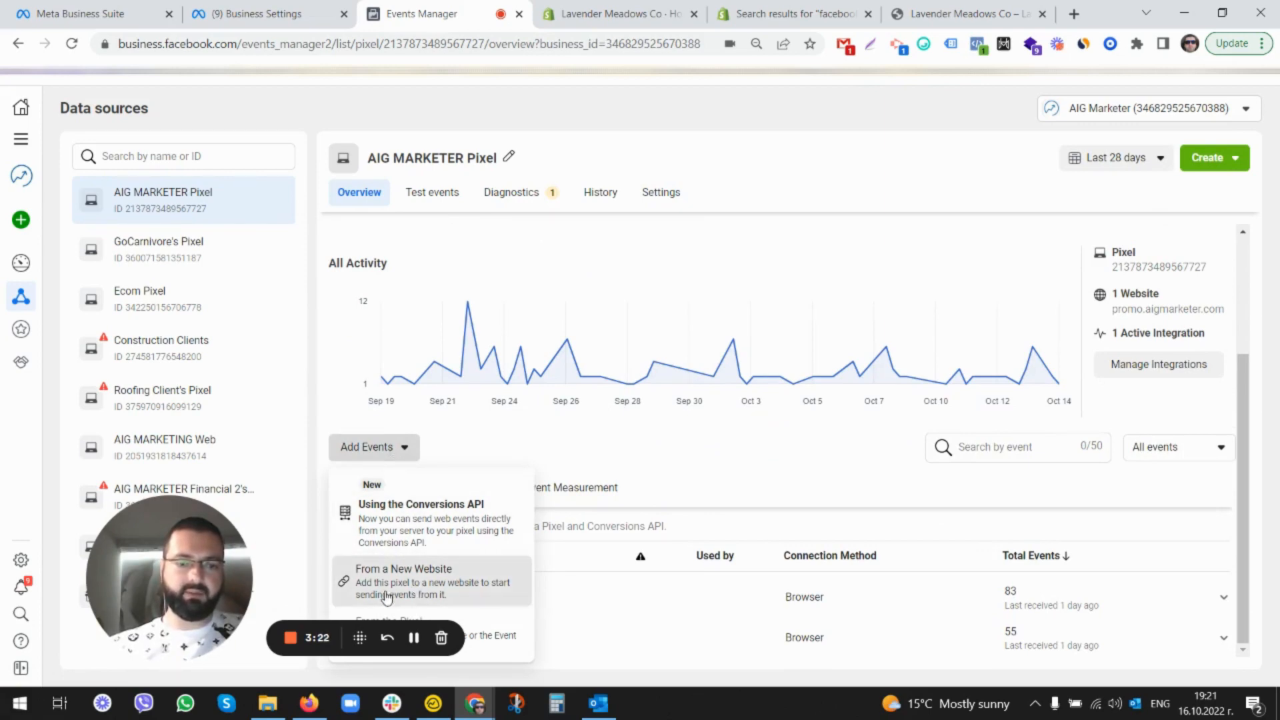
pyautogui.click(389, 592)
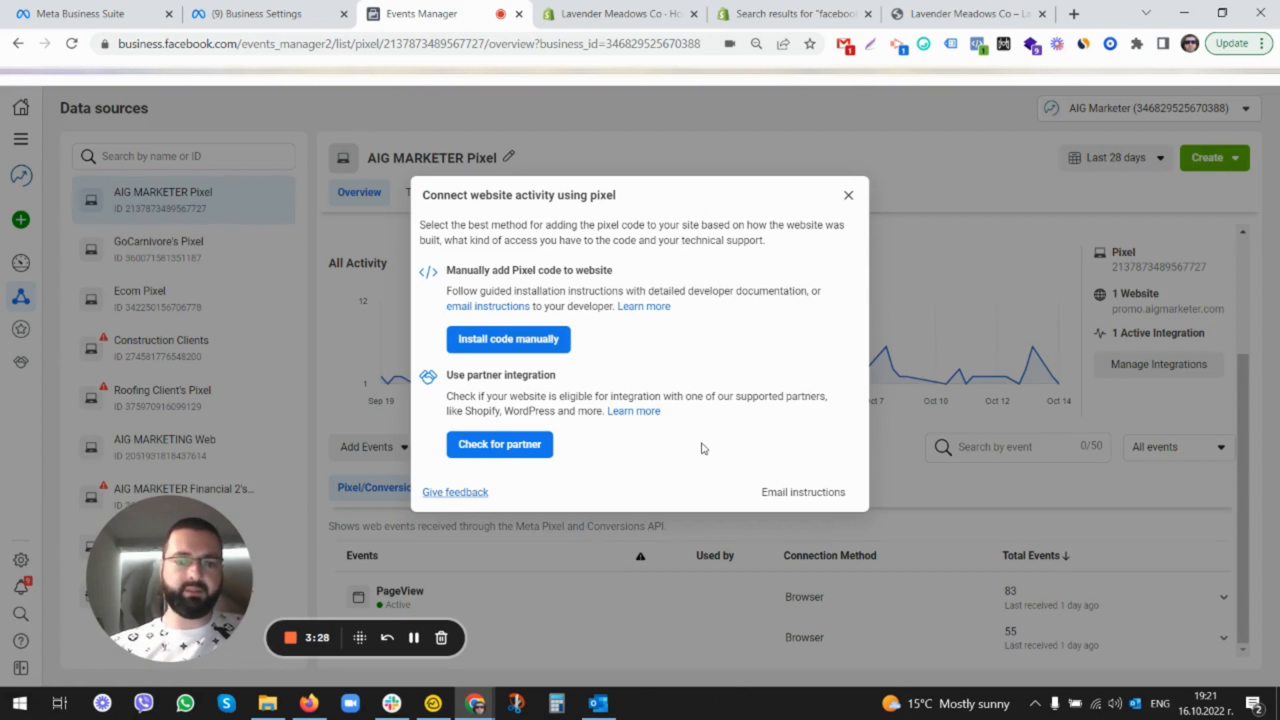
pyautogui.click(485, 447)
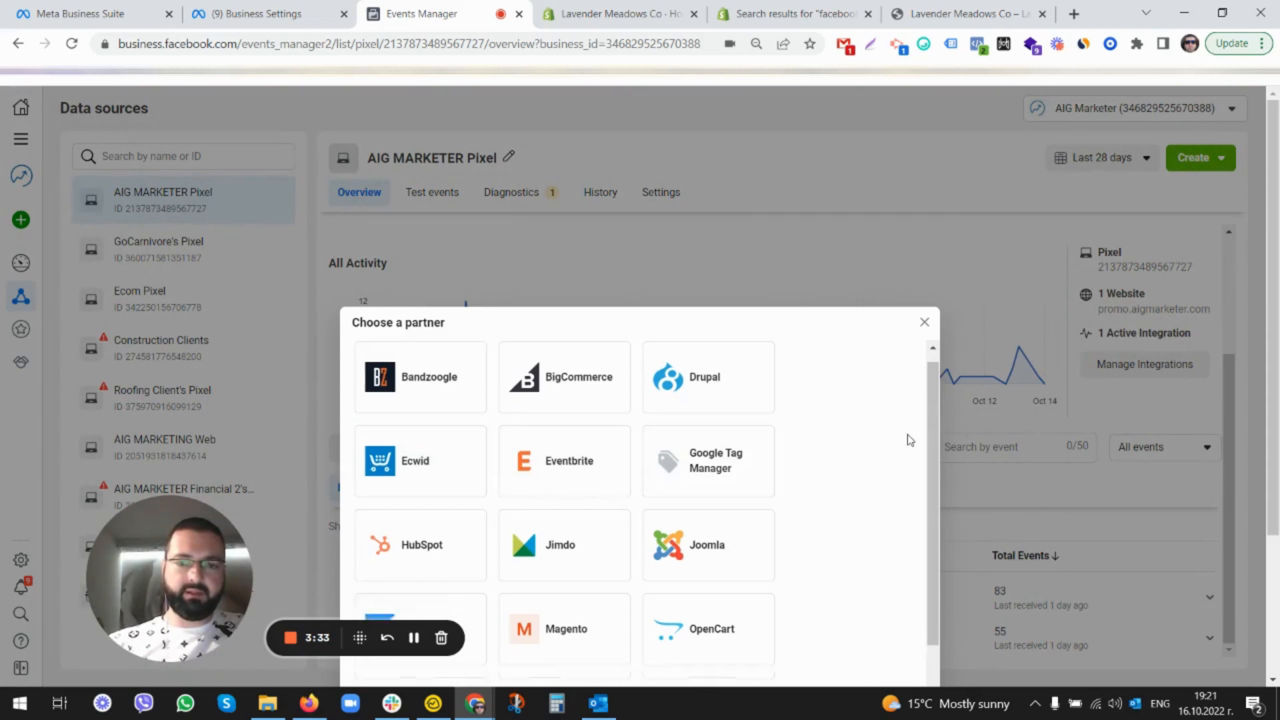
pyautogui.scroll(-1, 898, 443)
pyautogui.scroll(-2, 843, 478)
pyautogui.scroll(-1, 849, 488)
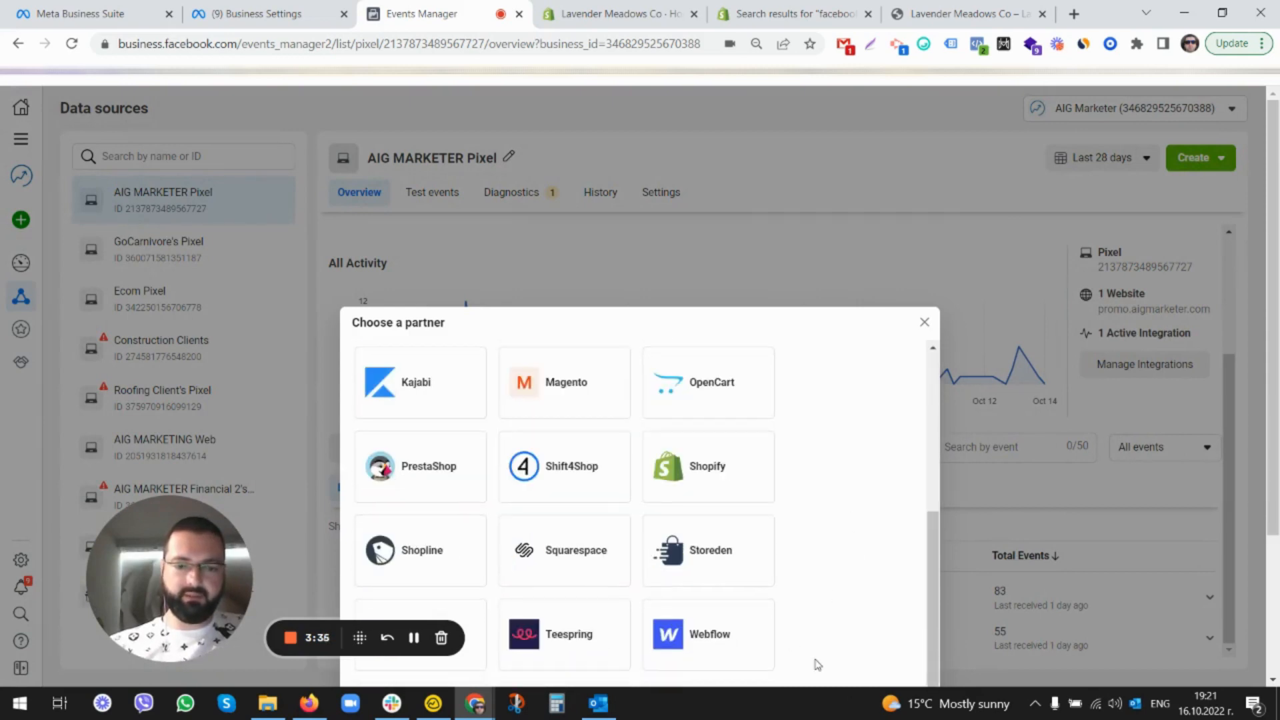
pyautogui.scroll(2, 749, 498)
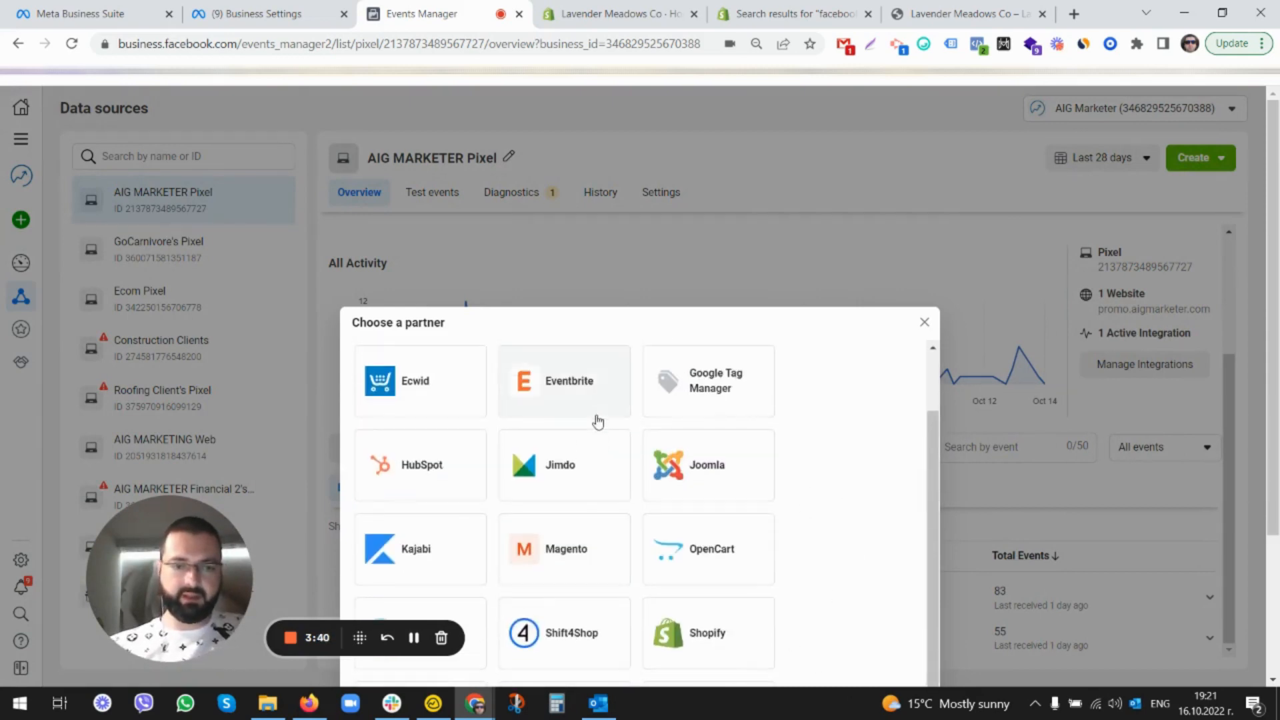
pyautogui.scroll(1, 766, 443)
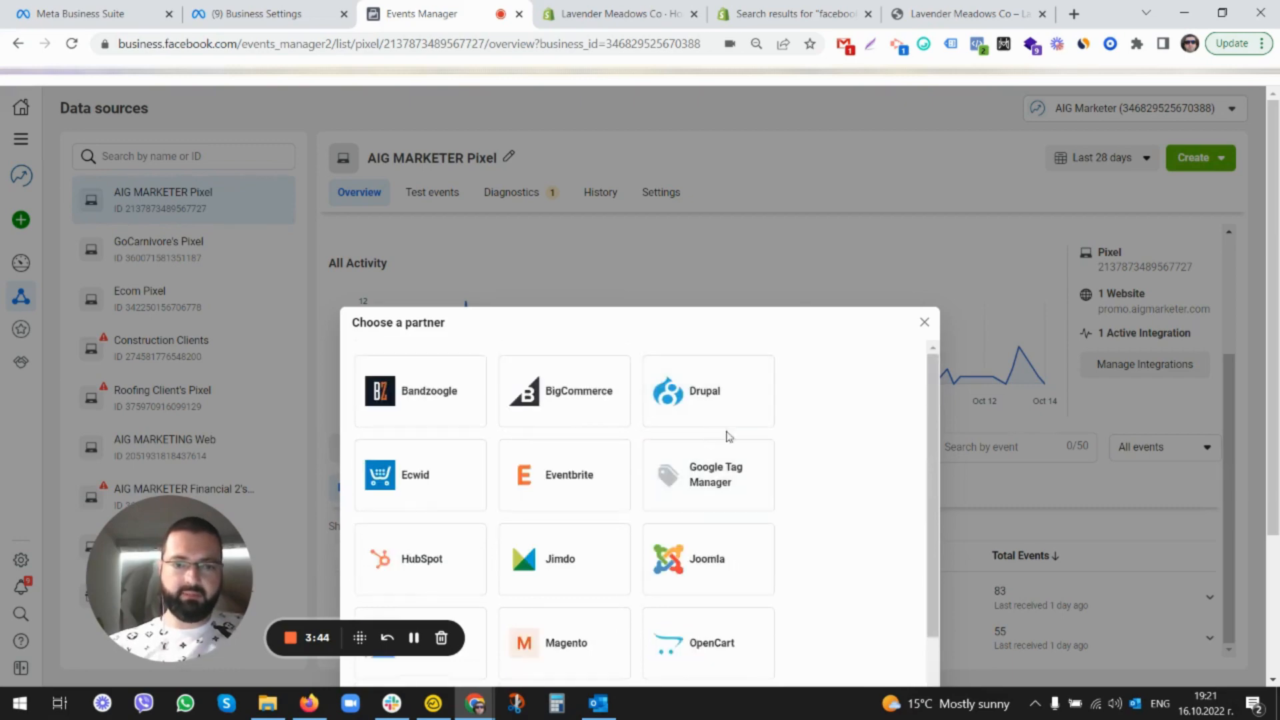
pyautogui.scroll(-3, 777, 435)
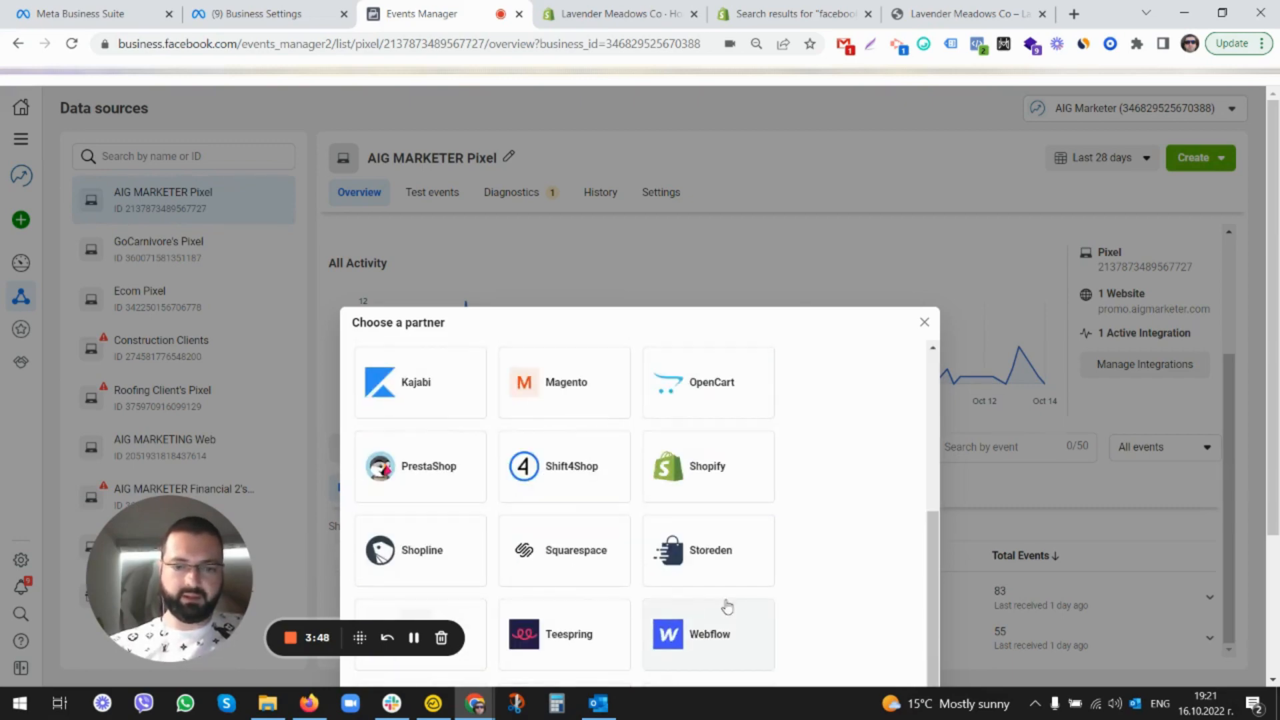
pyautogui.click(691, 470)
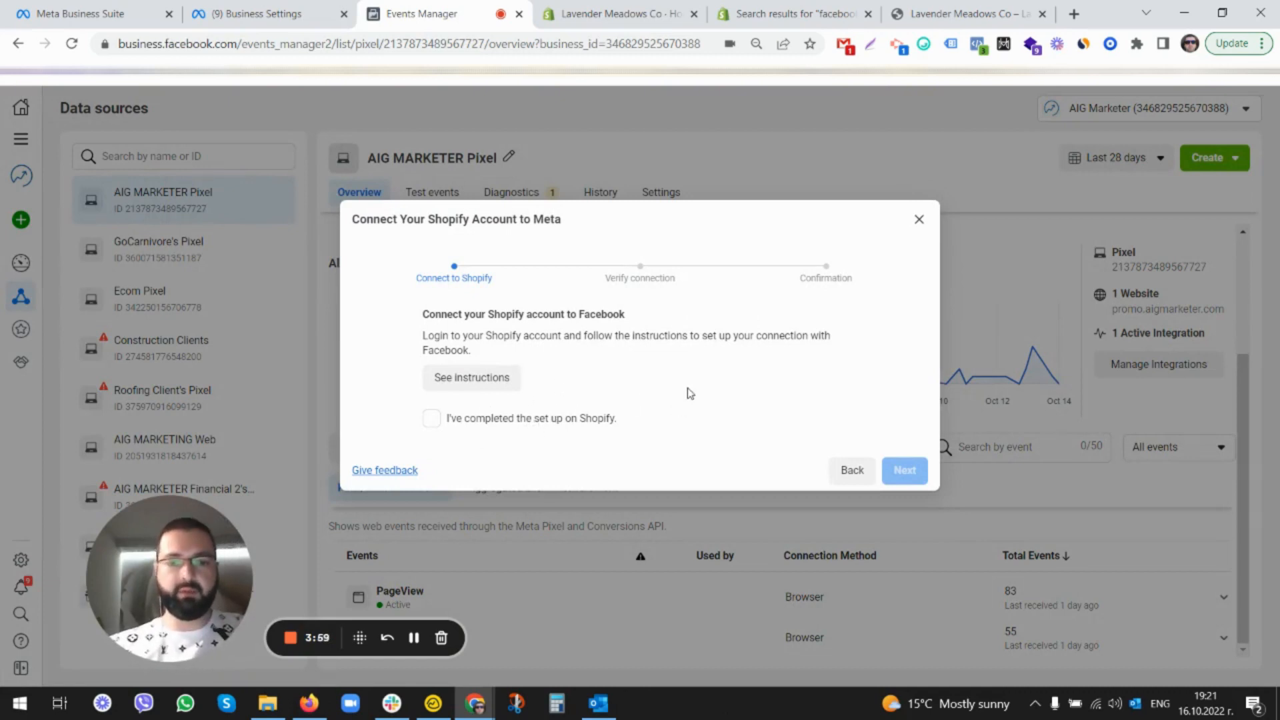
# - Reach Online Store preferences in Shopify admin, leaving the Google Analytics field empty
pyautogui.click(641, 12)
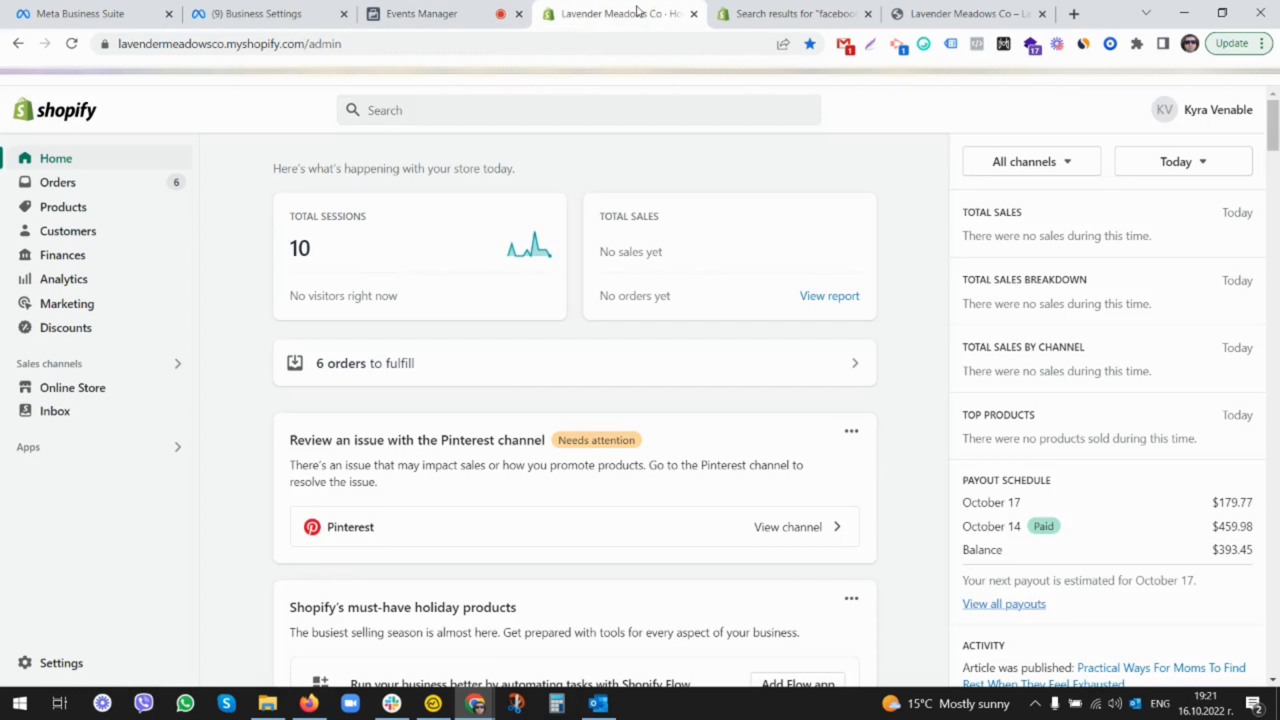
pyautogui.click(67, 391)
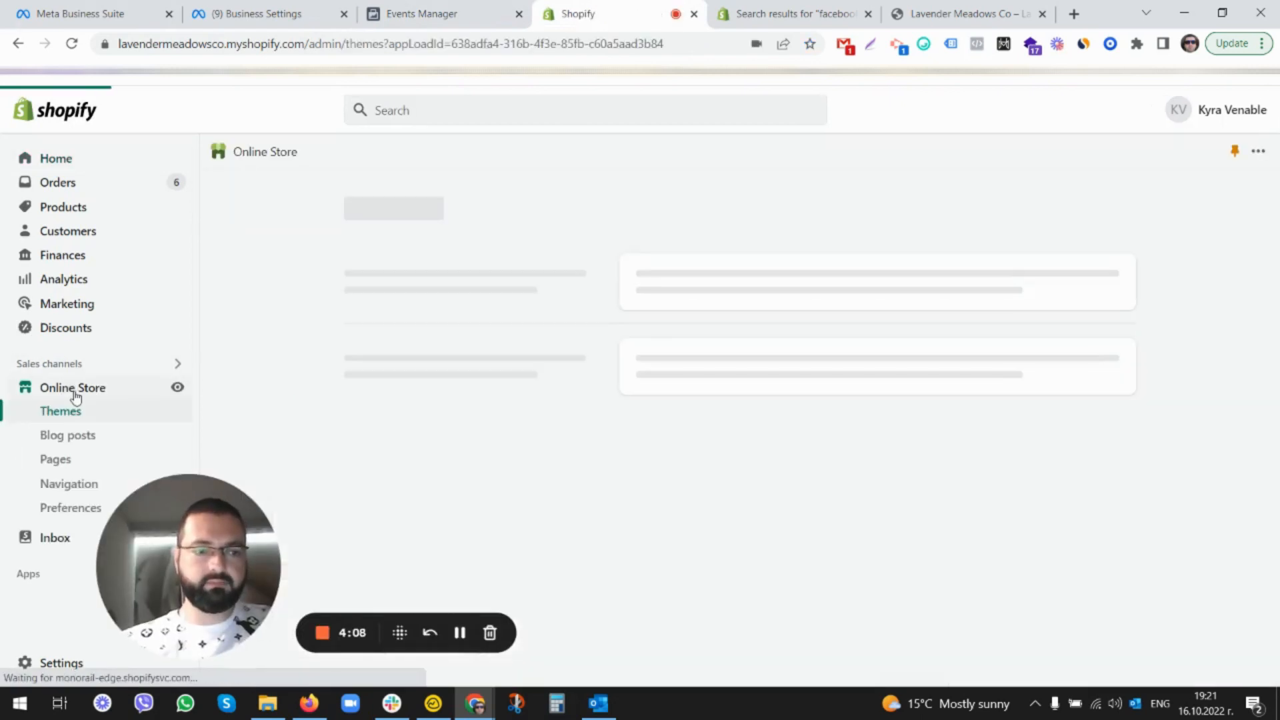
pyautogui.click(71, 507)
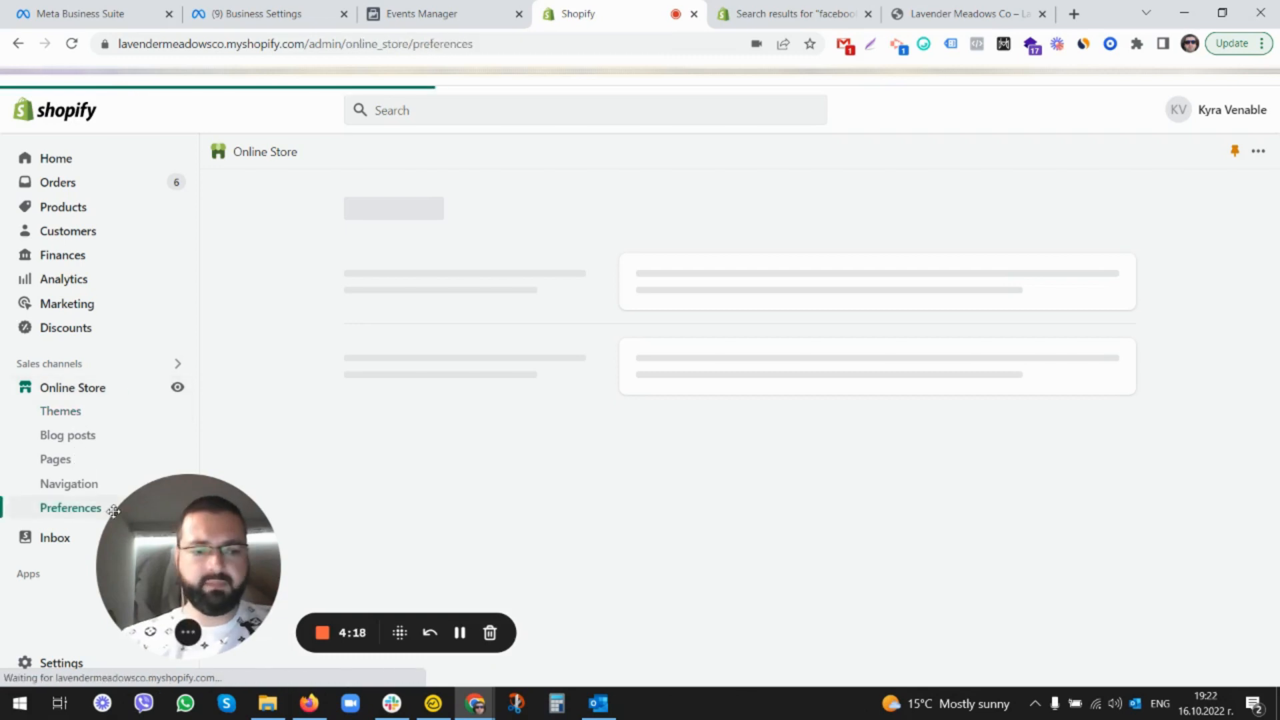
pyautogui.scroll(-3, 607, 402)
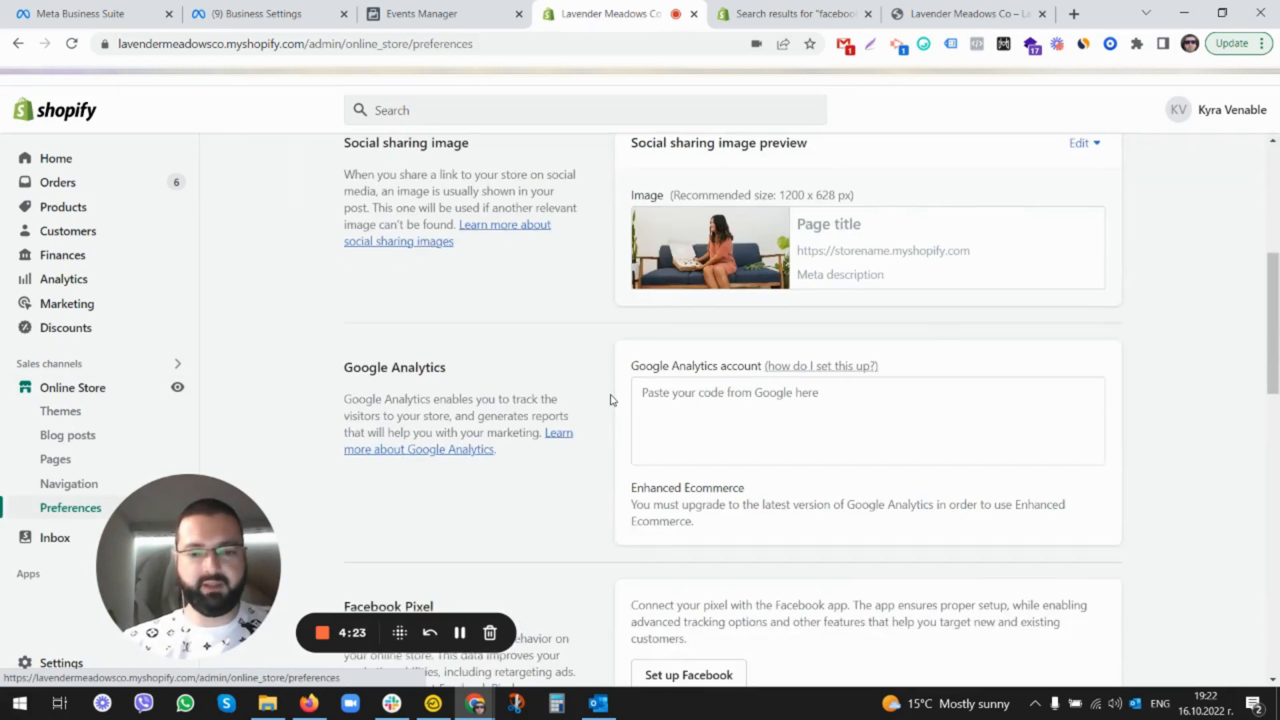
pyautogui.click(840, 392)
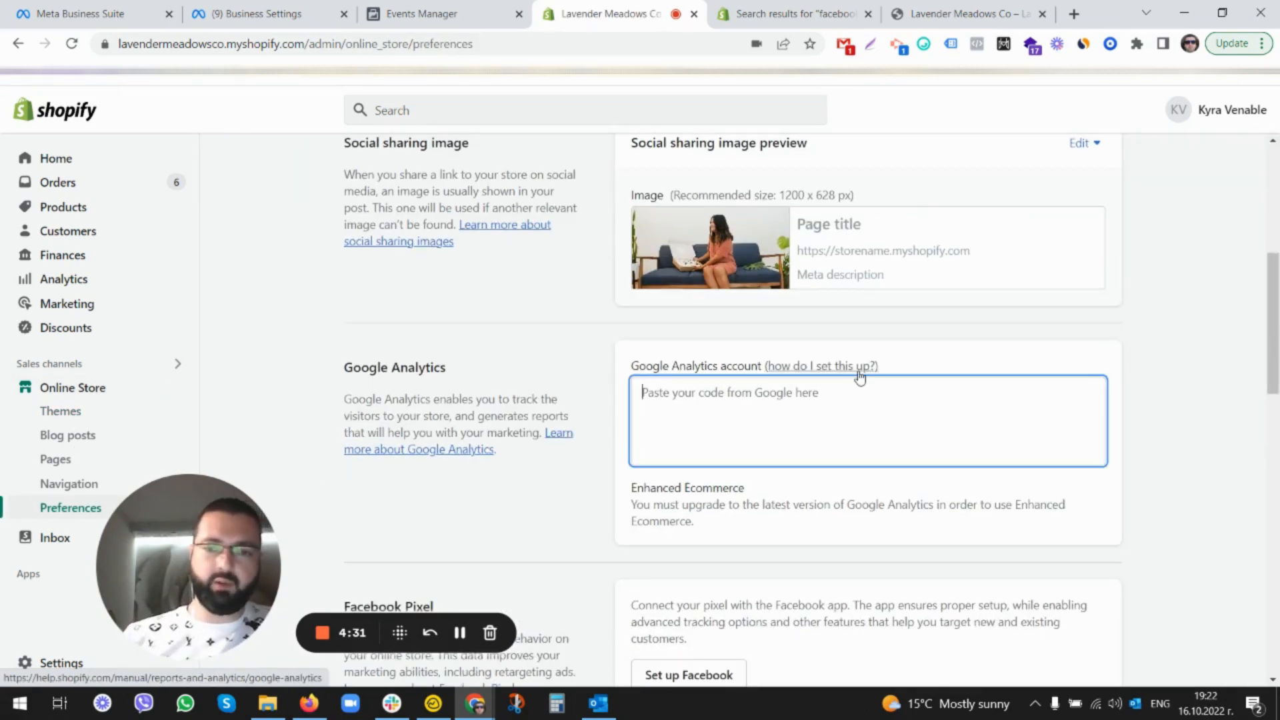
pyautogui.click(1208, 398)
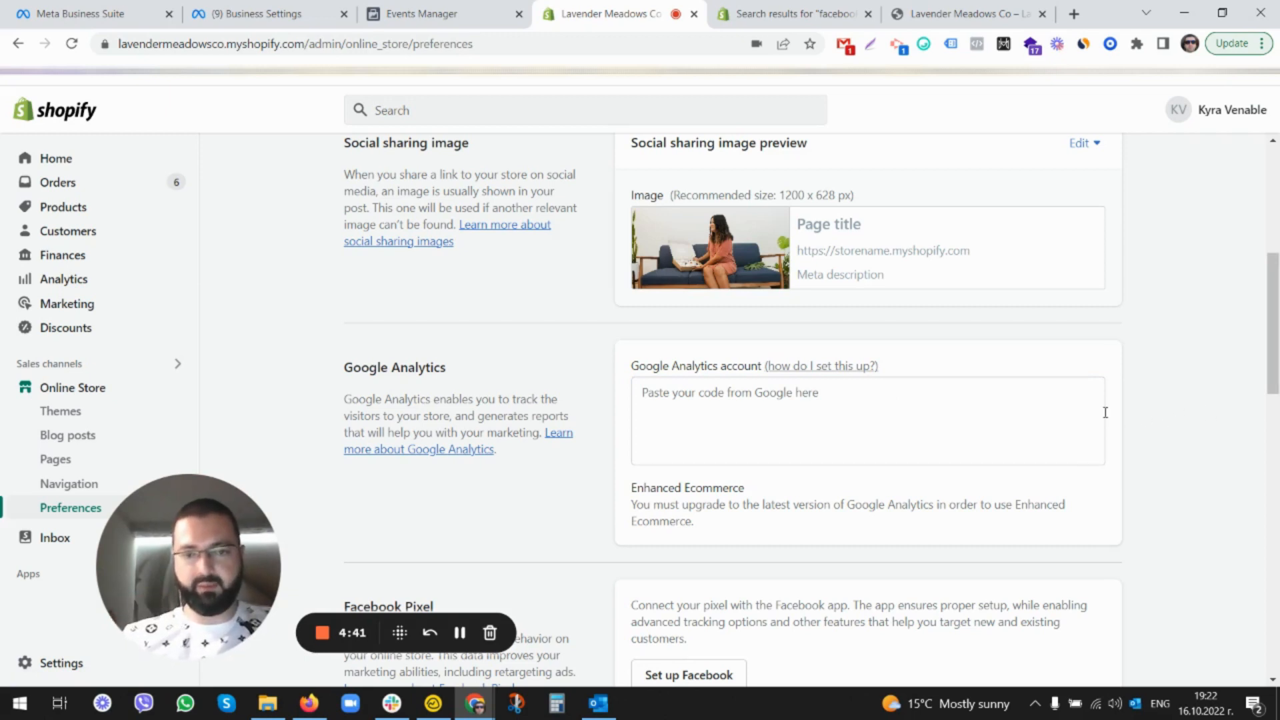
pyautogui.scroll(-3, 1105, 413)
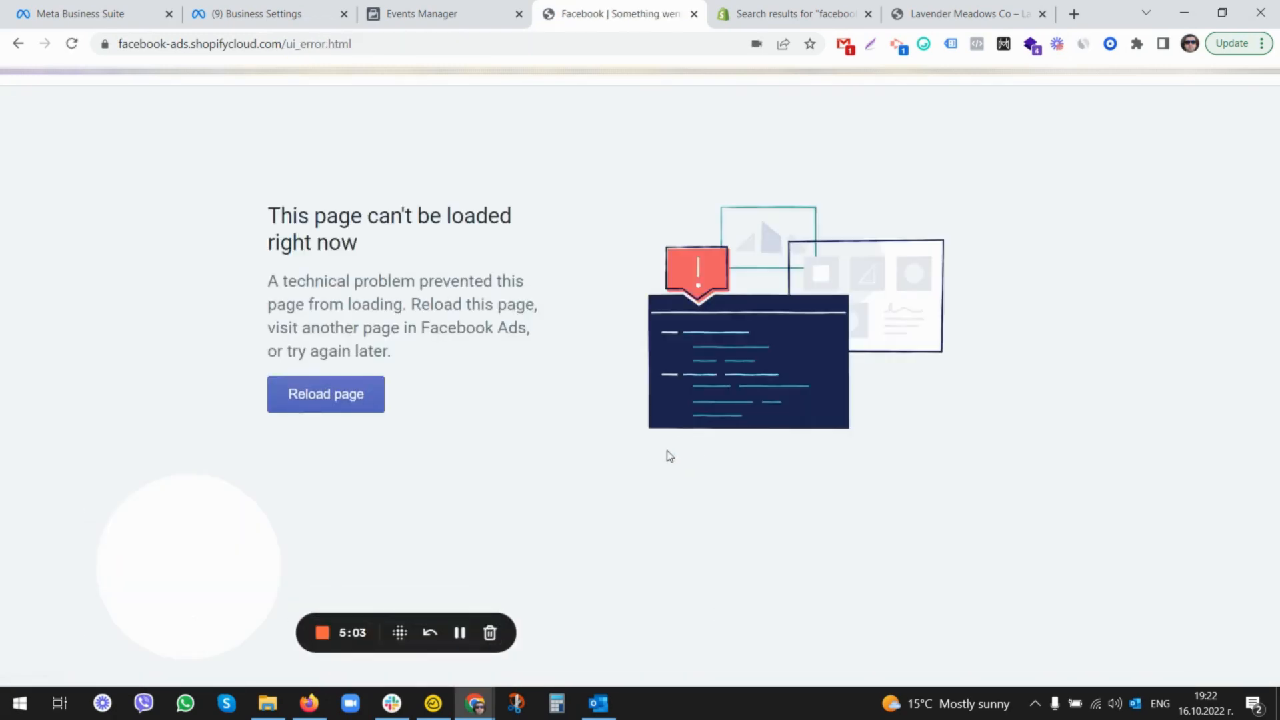
# - Install the Facebook app for the store's shop domain and view the Facebook sales channel
pyautogui.click(578, 434)
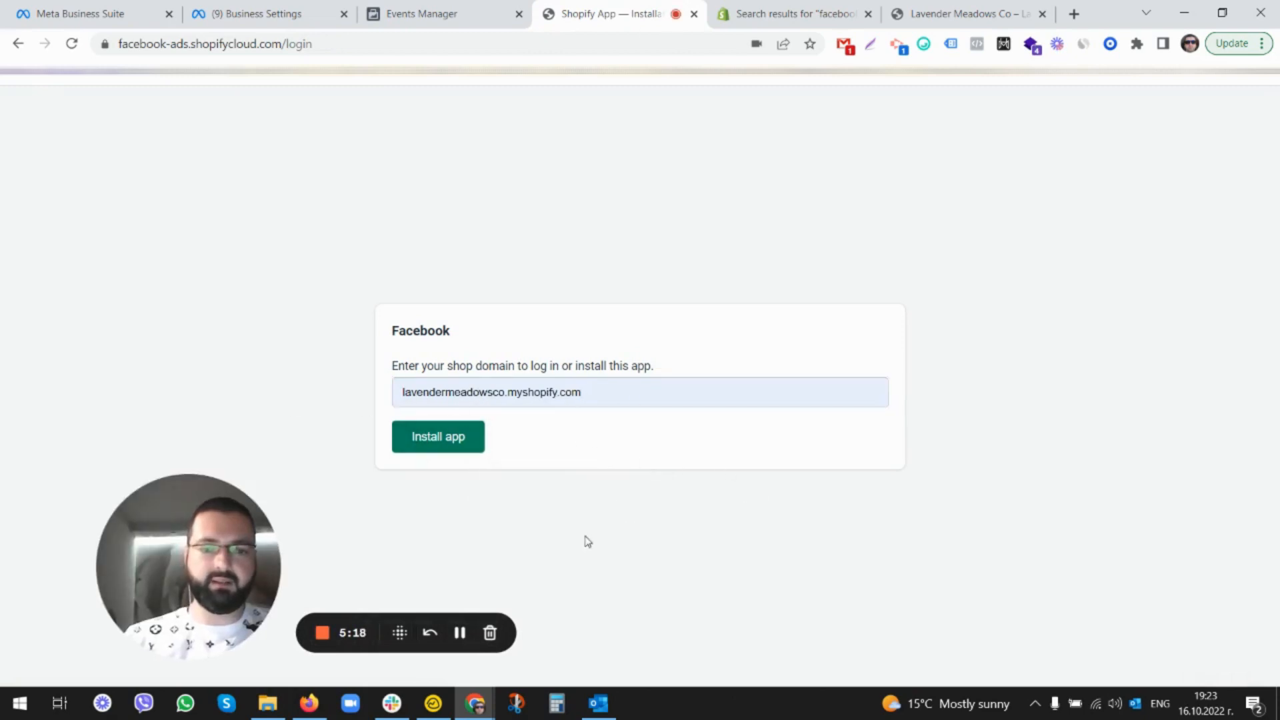
pyautogui.click(441, 440)
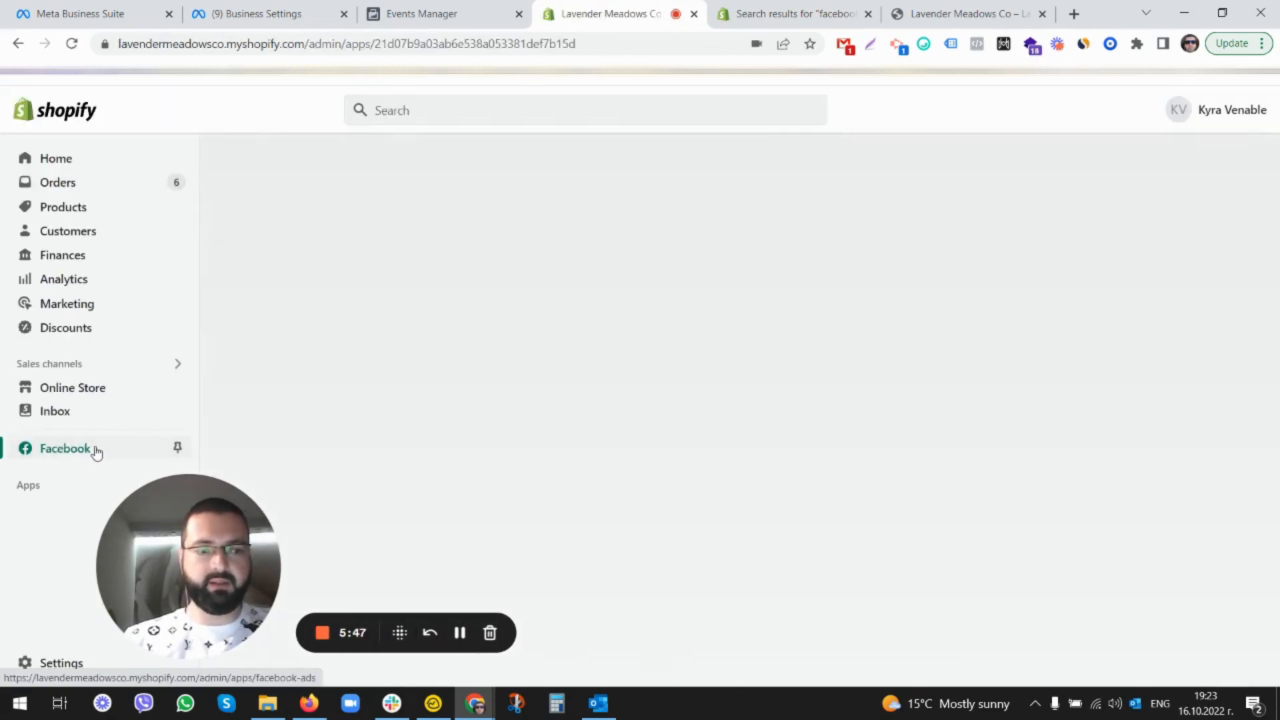
pyautogui.click(80, 453)
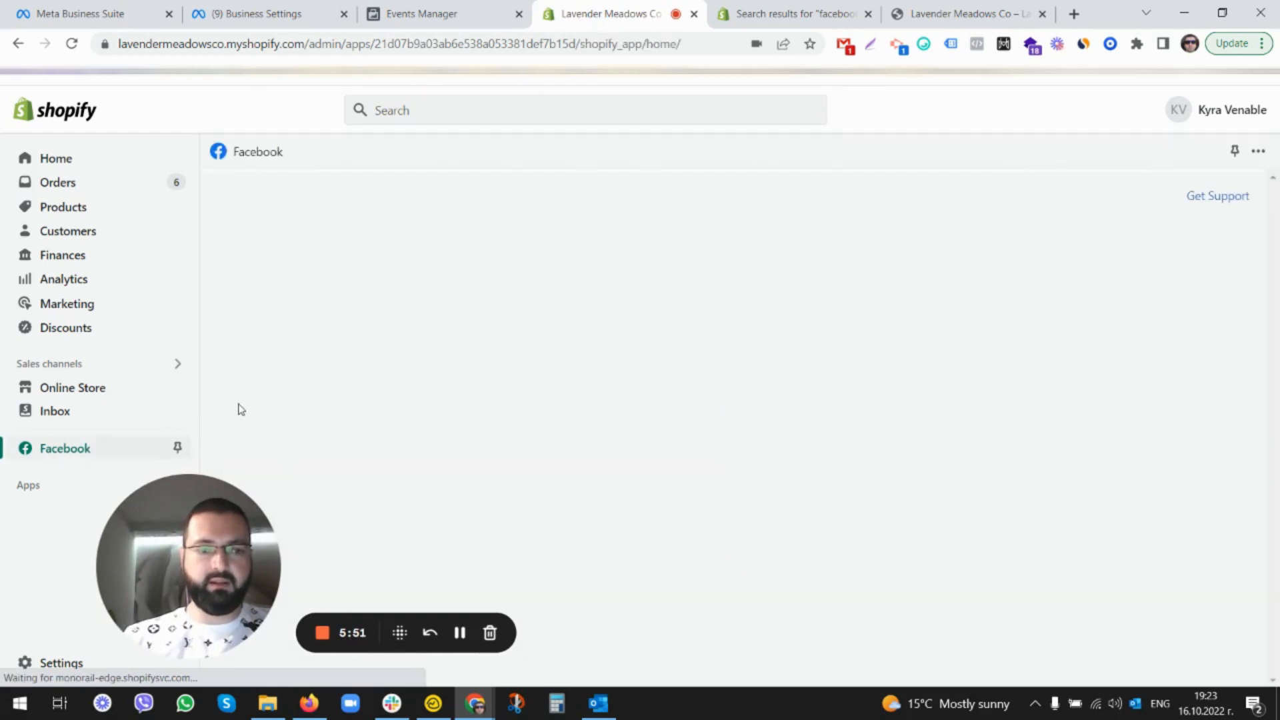
# - Pin the Facebook channel, review its settings, and return to Events Manager
pyautogui.click(178, 449)
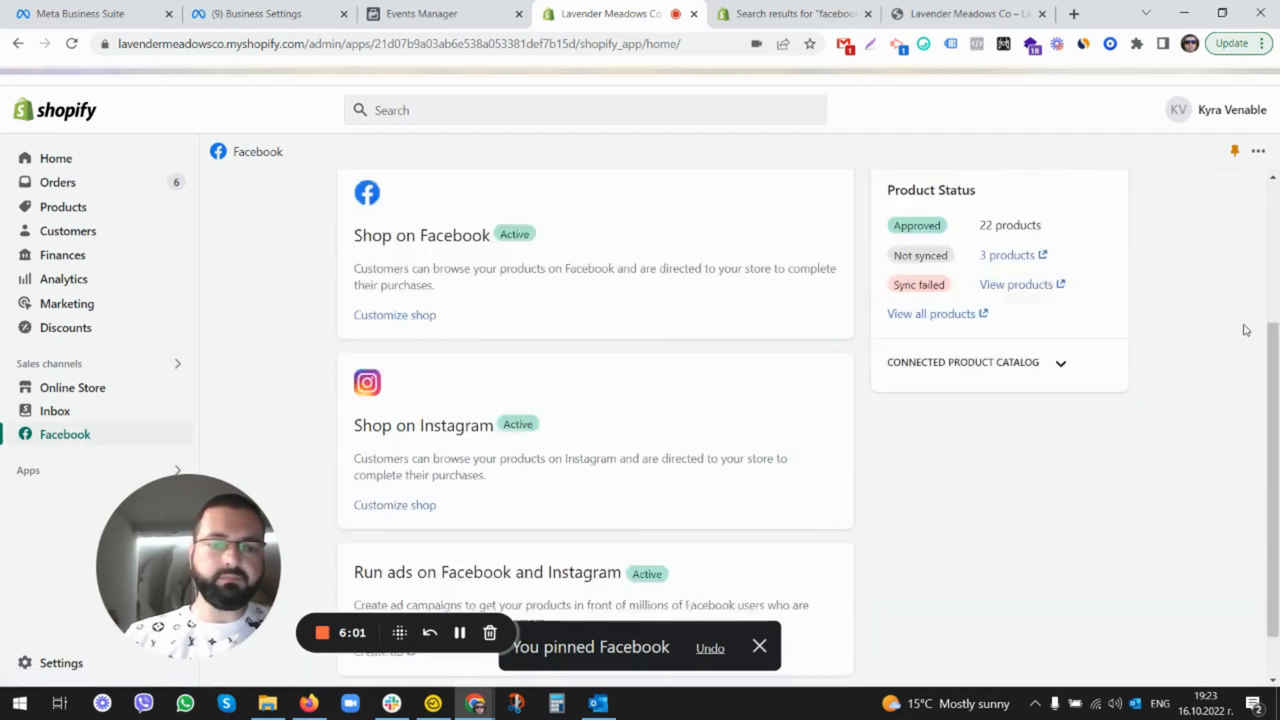
pyautogui.scroll(2, 1246, 290)
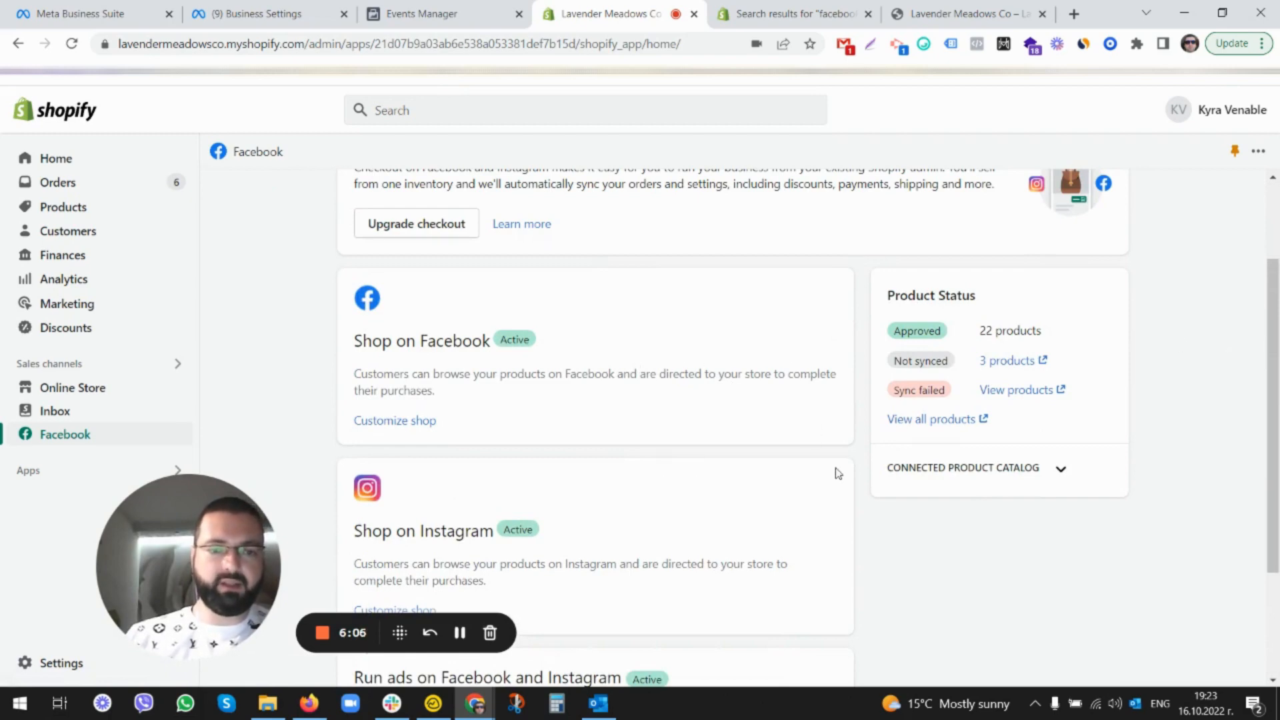
pyautogui.scroll(-2, 906, 489)
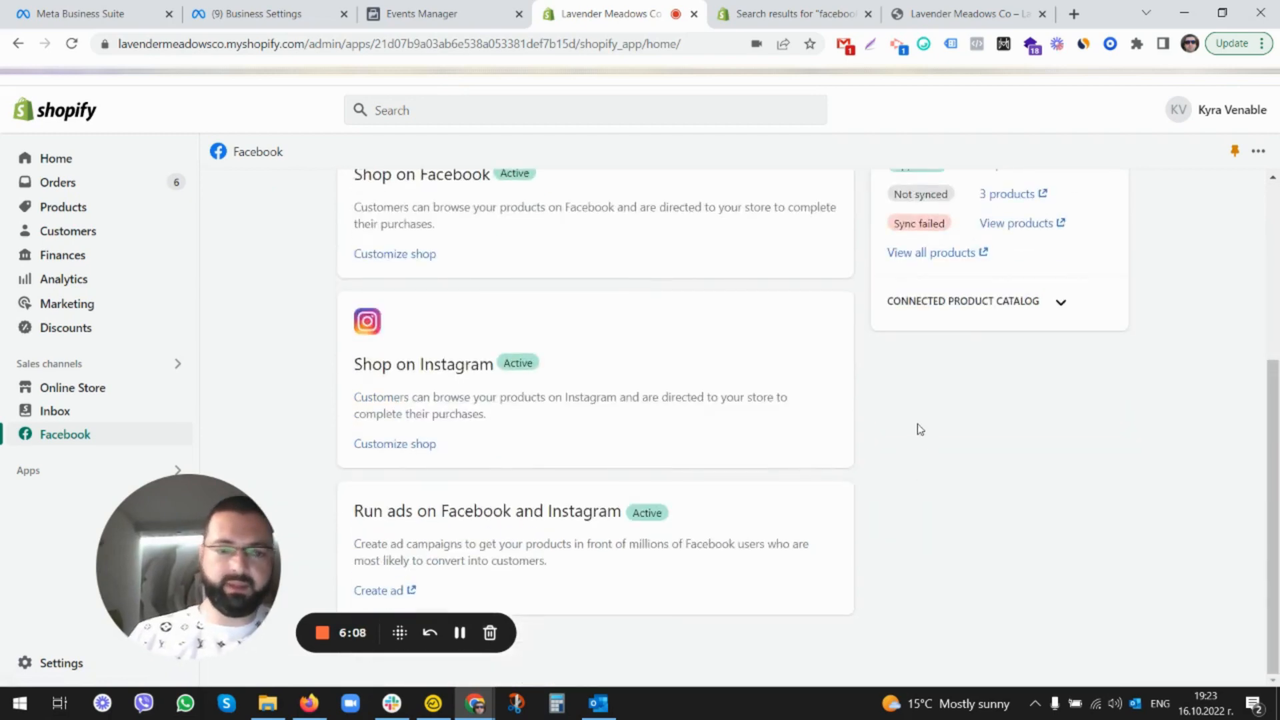
pyautogui.scroll(3, 884, 500)
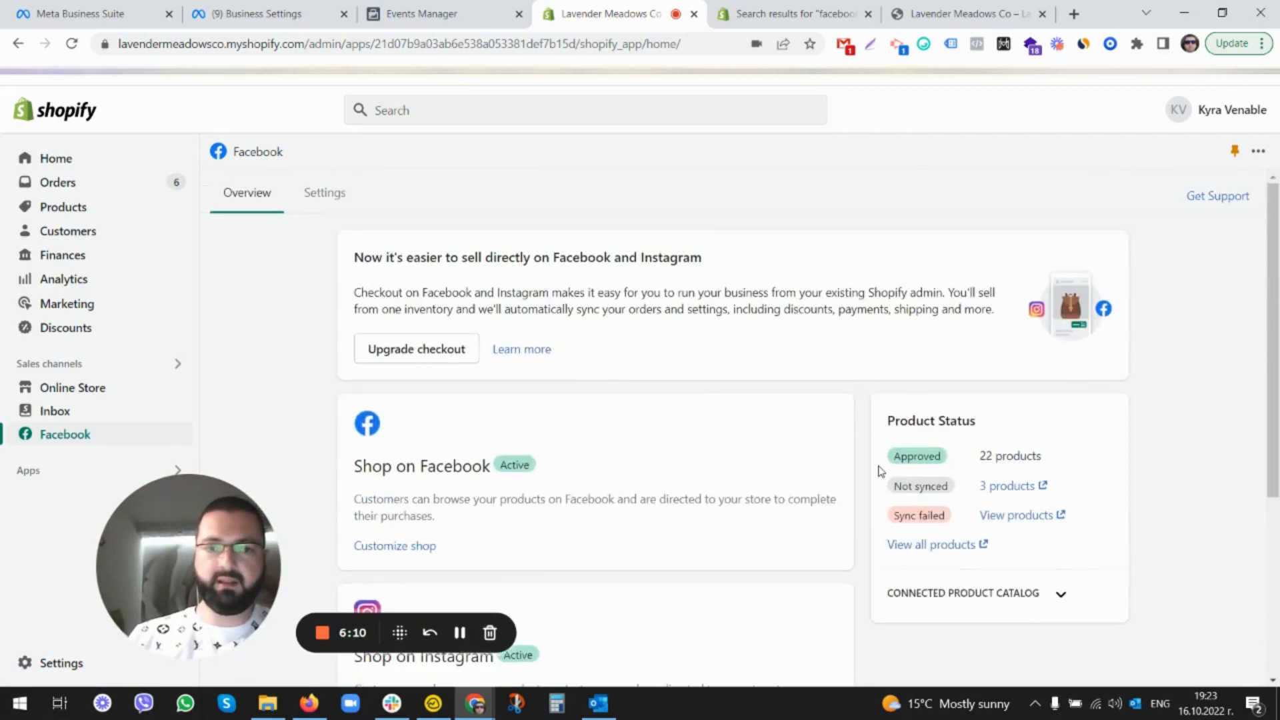
pyautogui.click(325, 193)
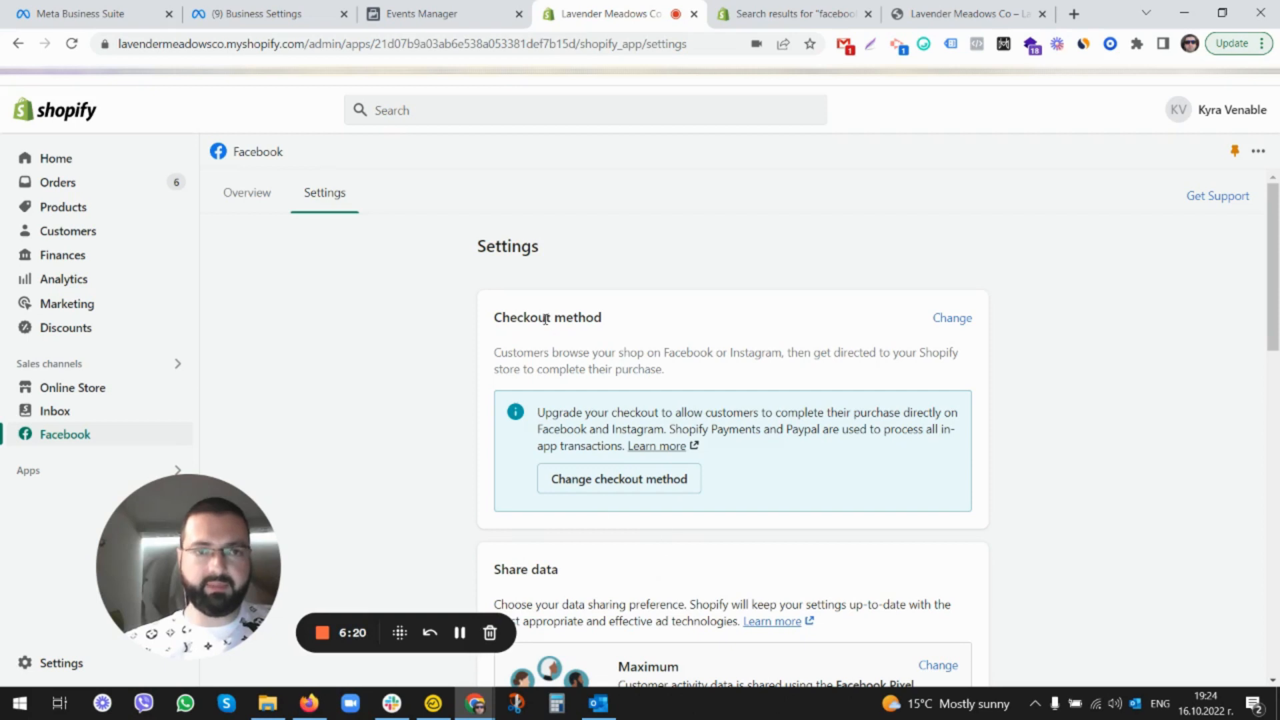
pyautogui.click(418, 11)
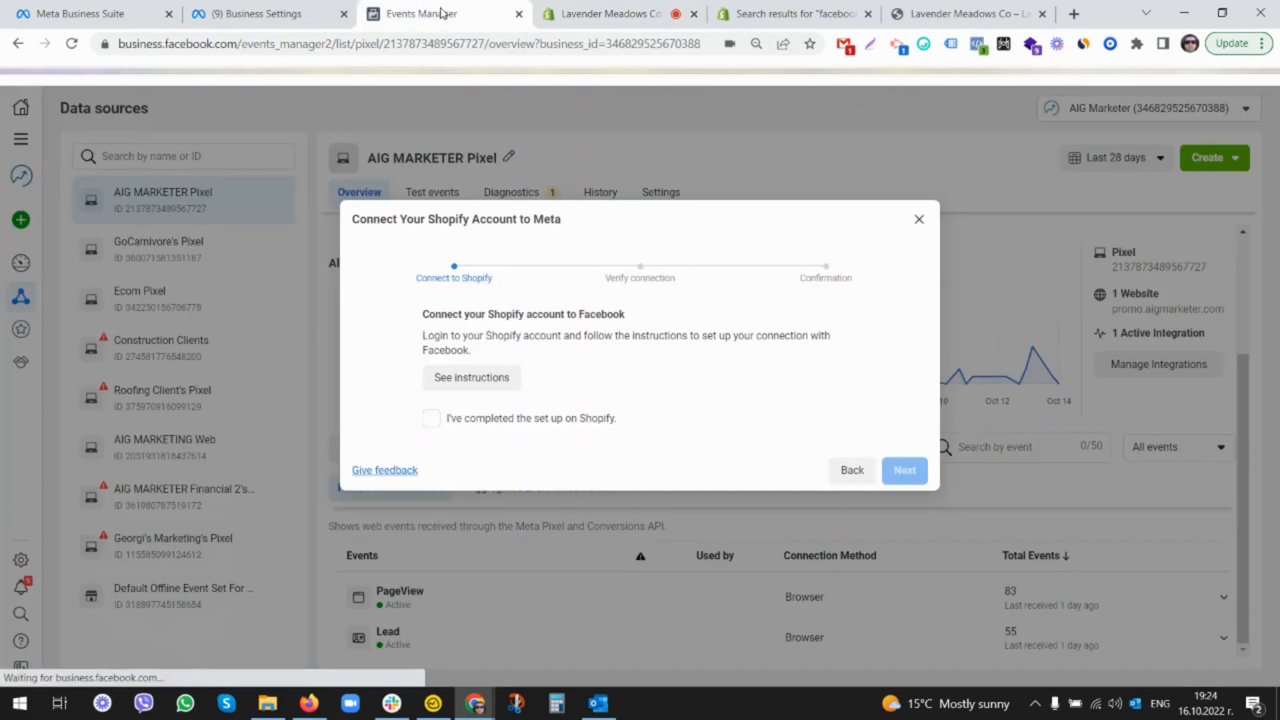
# - Confirm 'I've completed the set up on Shopify' and bring up the Lavender Meadows storefront
pyautogui.click(429, 418)
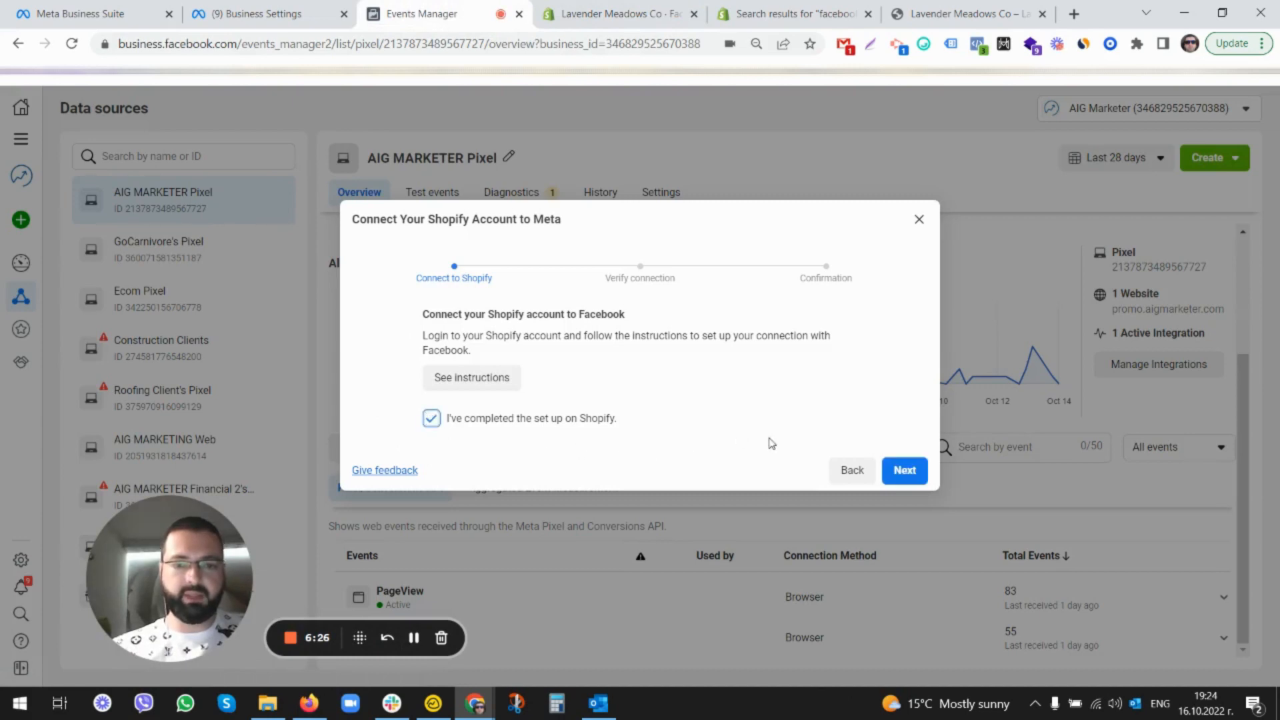
pyautogui.click(910, 471)
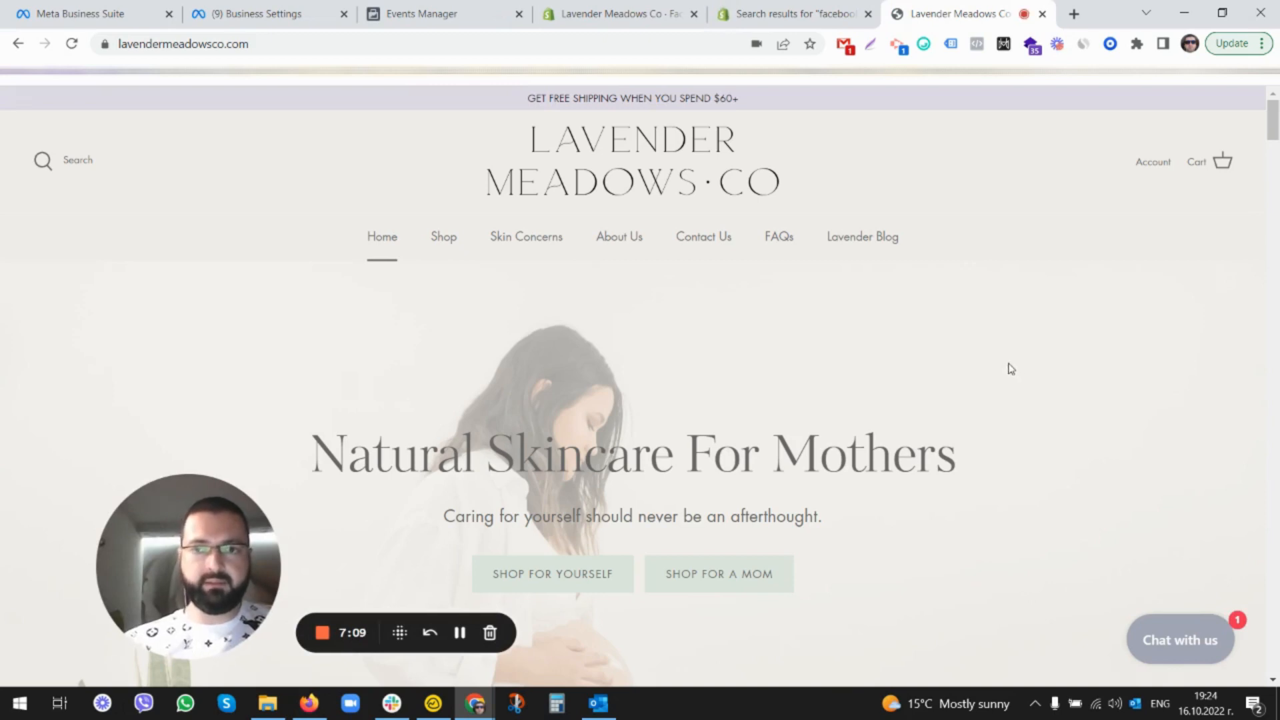
# - Disable the ad blocker for the store and reload so Pixel Helper can detect pixels
pyautogui.click(977, 44)
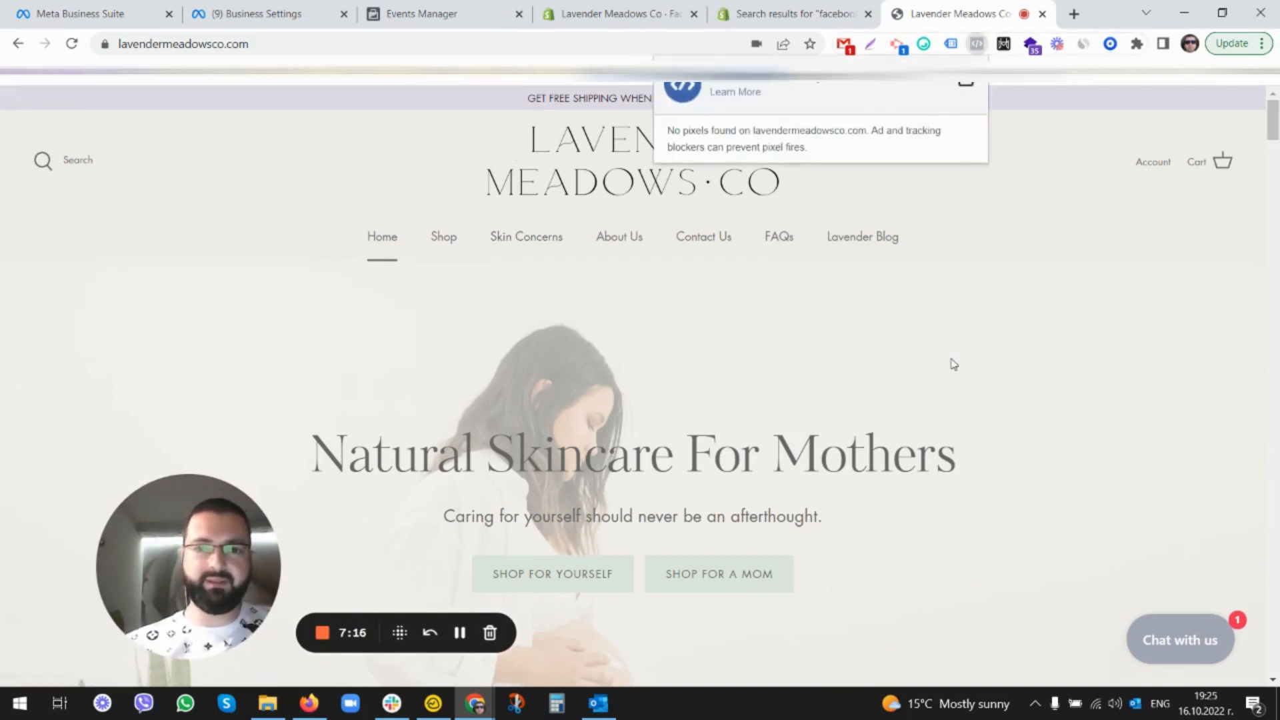
pyautogui.click(1006, 231)
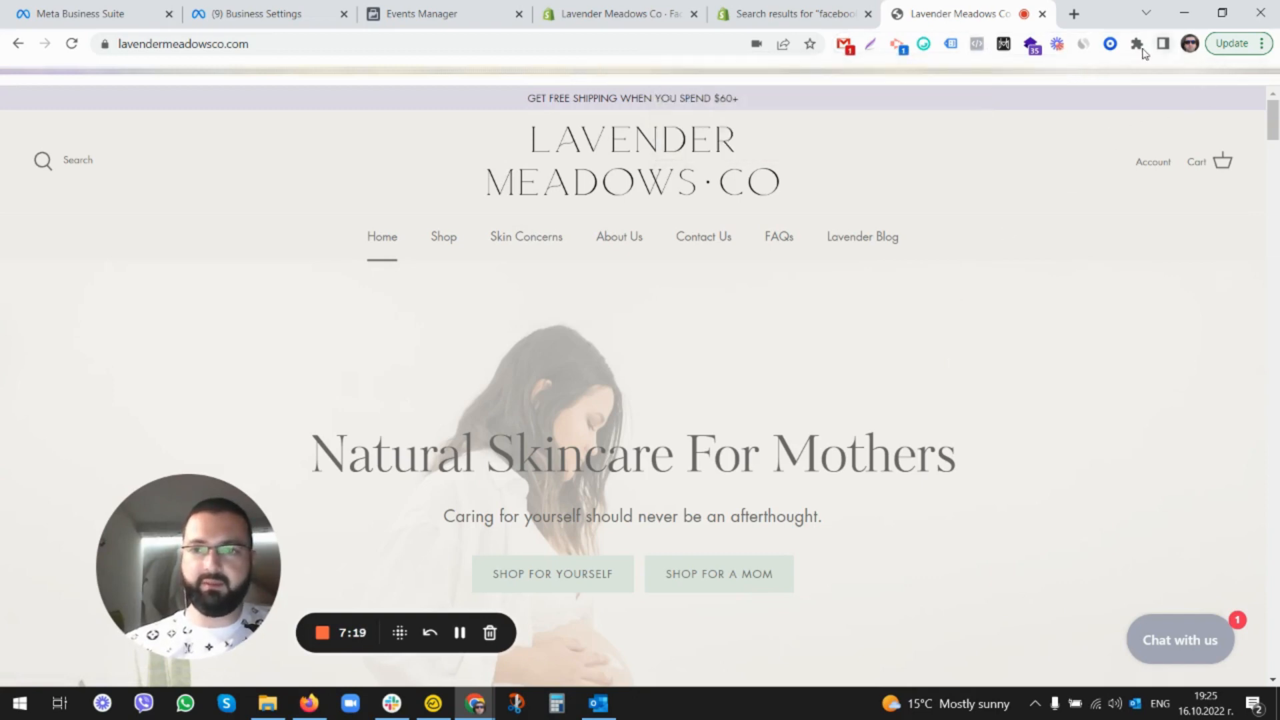
pyautogui.click(1138, 45)
pyautogui.click(955, 195)
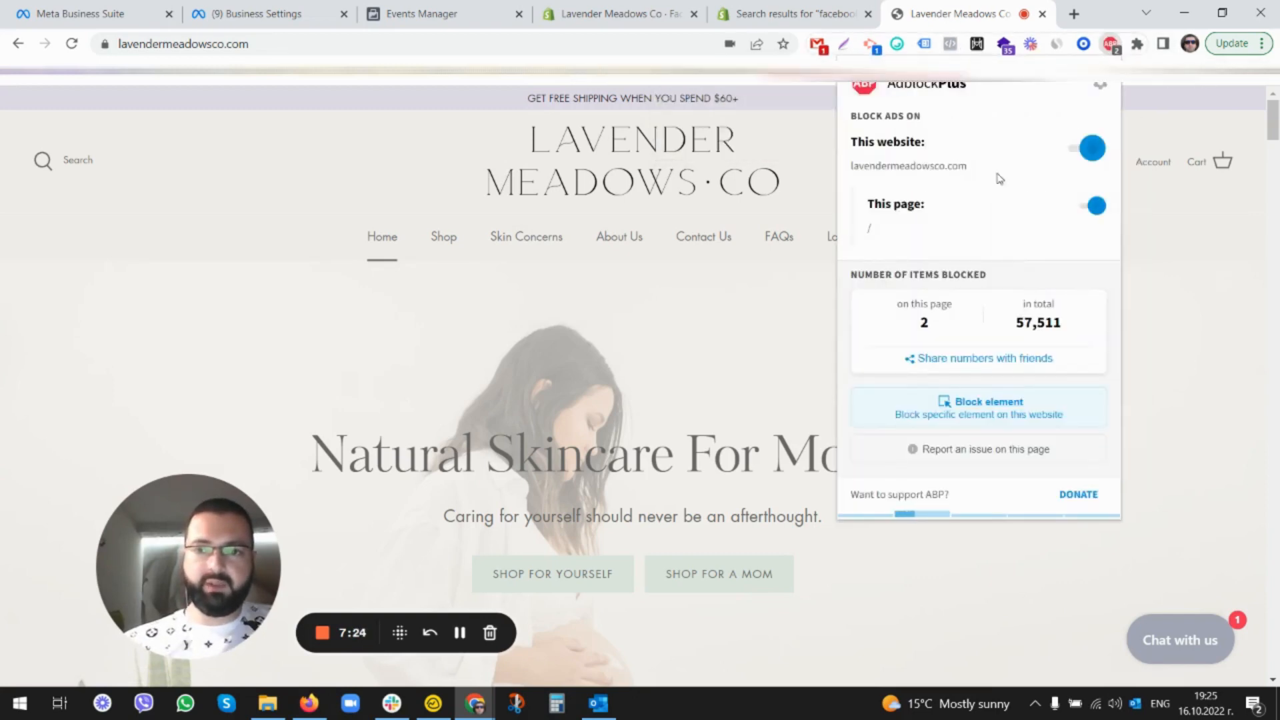
pyautogui.click(1099, 148)
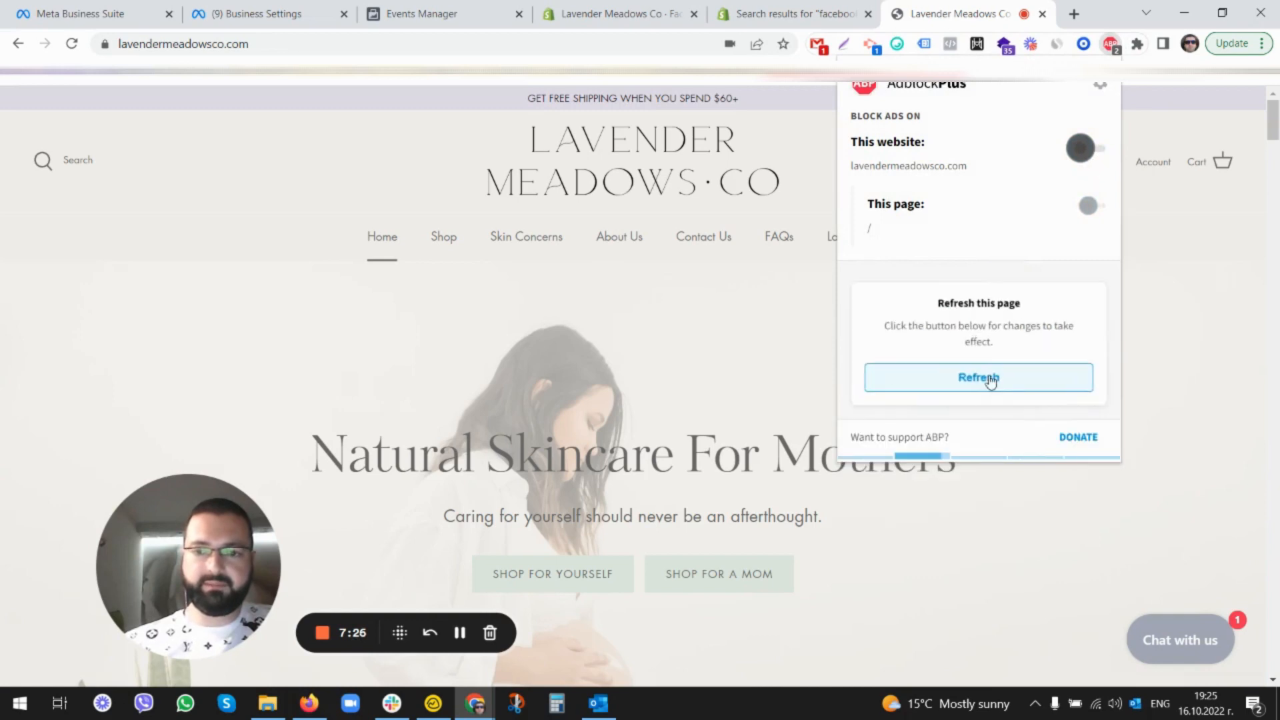
pyautogui.click(985, 388)
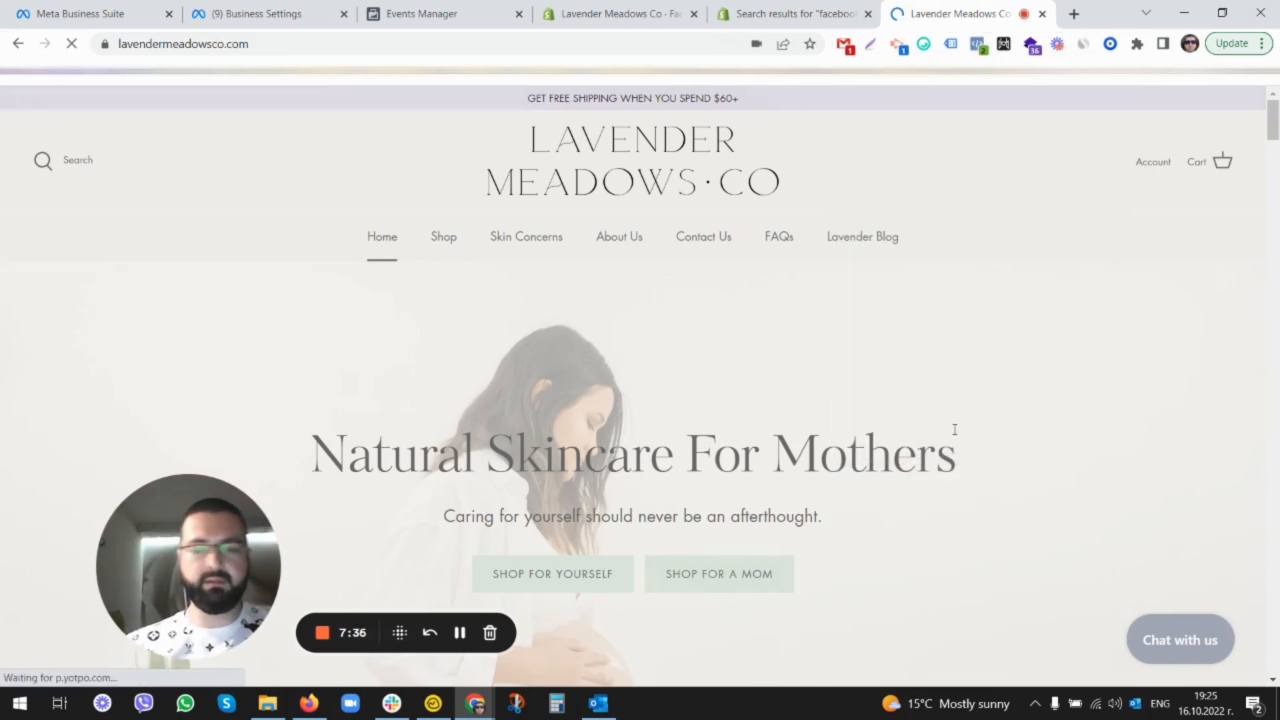
# - Inspect the detected pixel's Microdata in Pixel Helper, then return to the Facebook channel settings
pyautogui.click(979, 46)
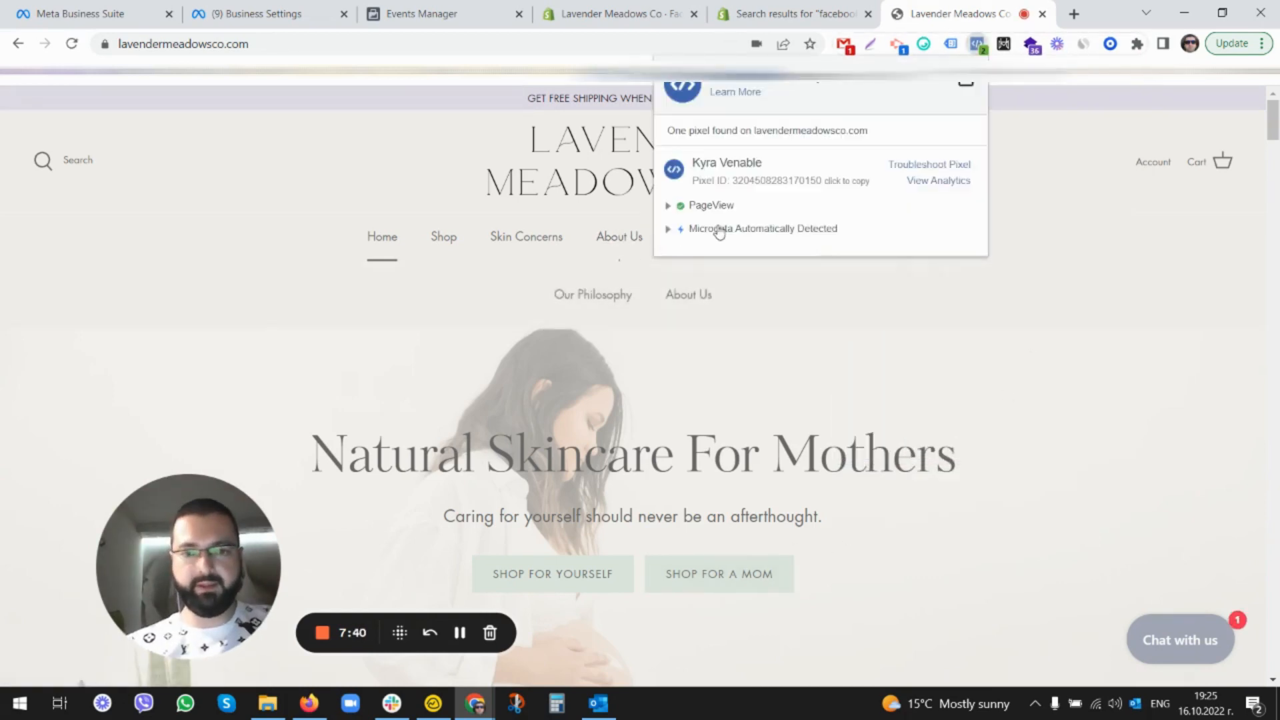
pyautogui.click(718, 230)
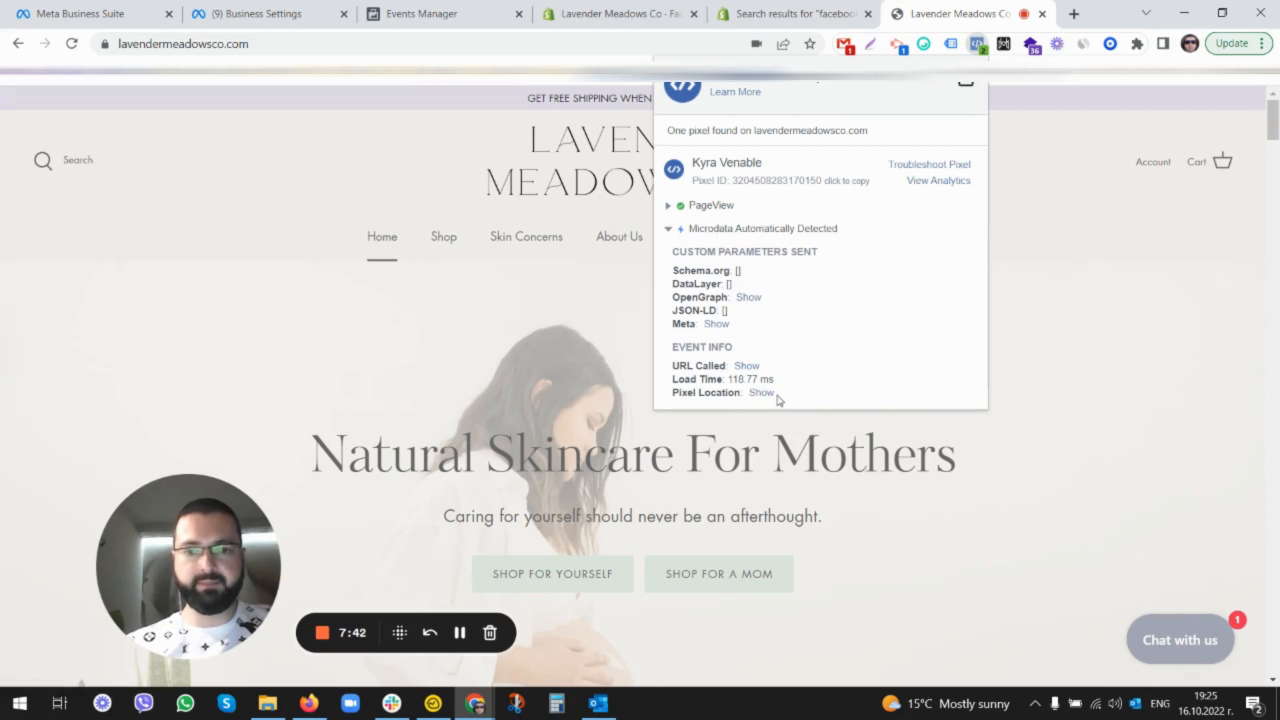
pyautogui.click(741, 230)
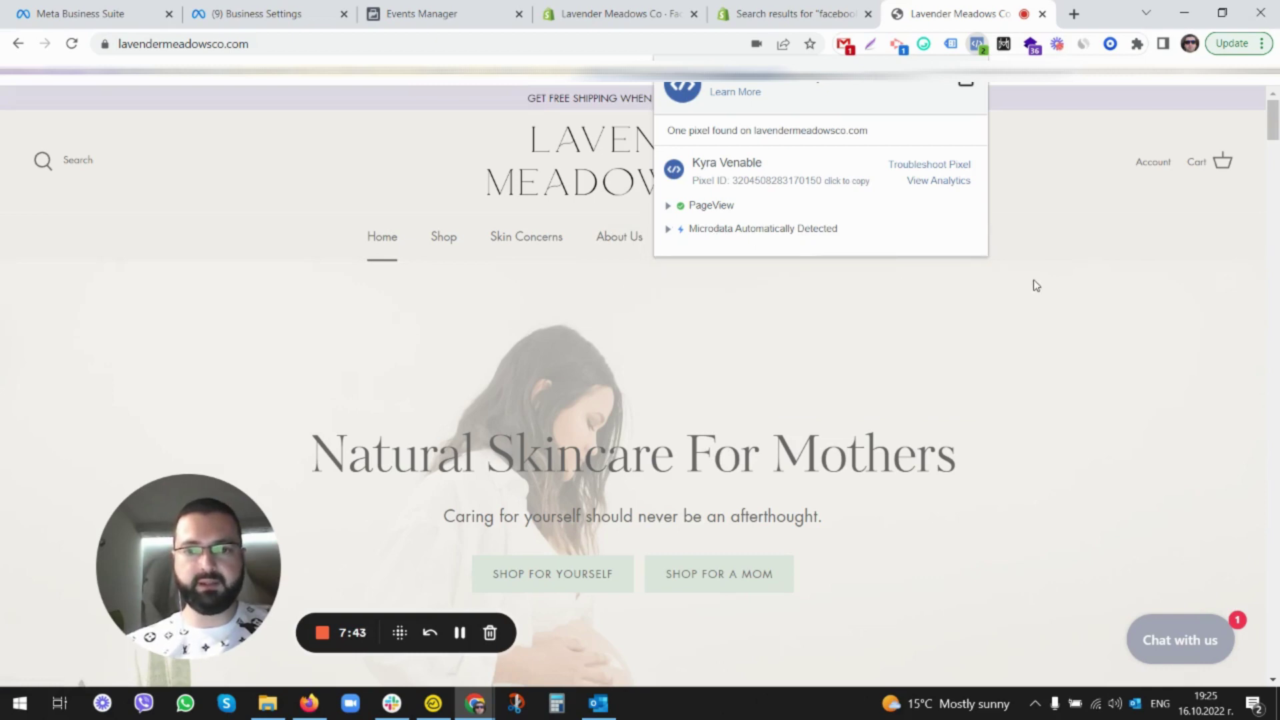
pyautogui.click(1094, 262)
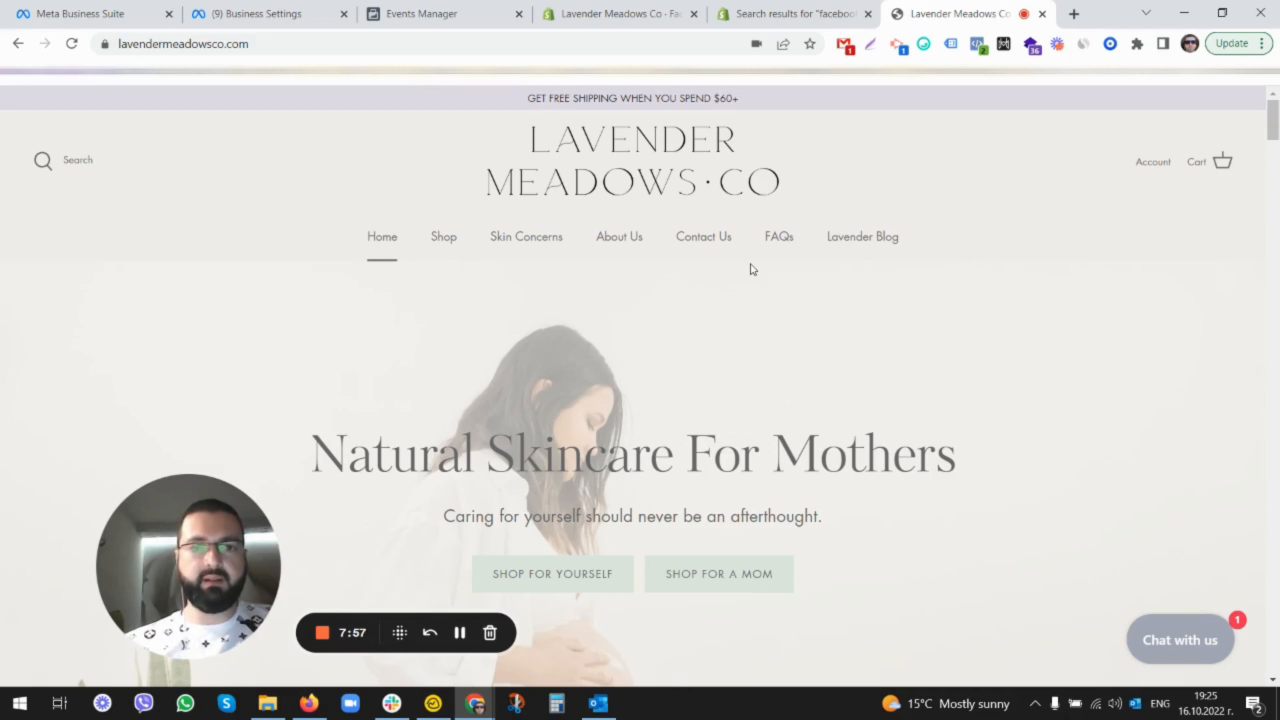
pyautogui.click(424, 15)
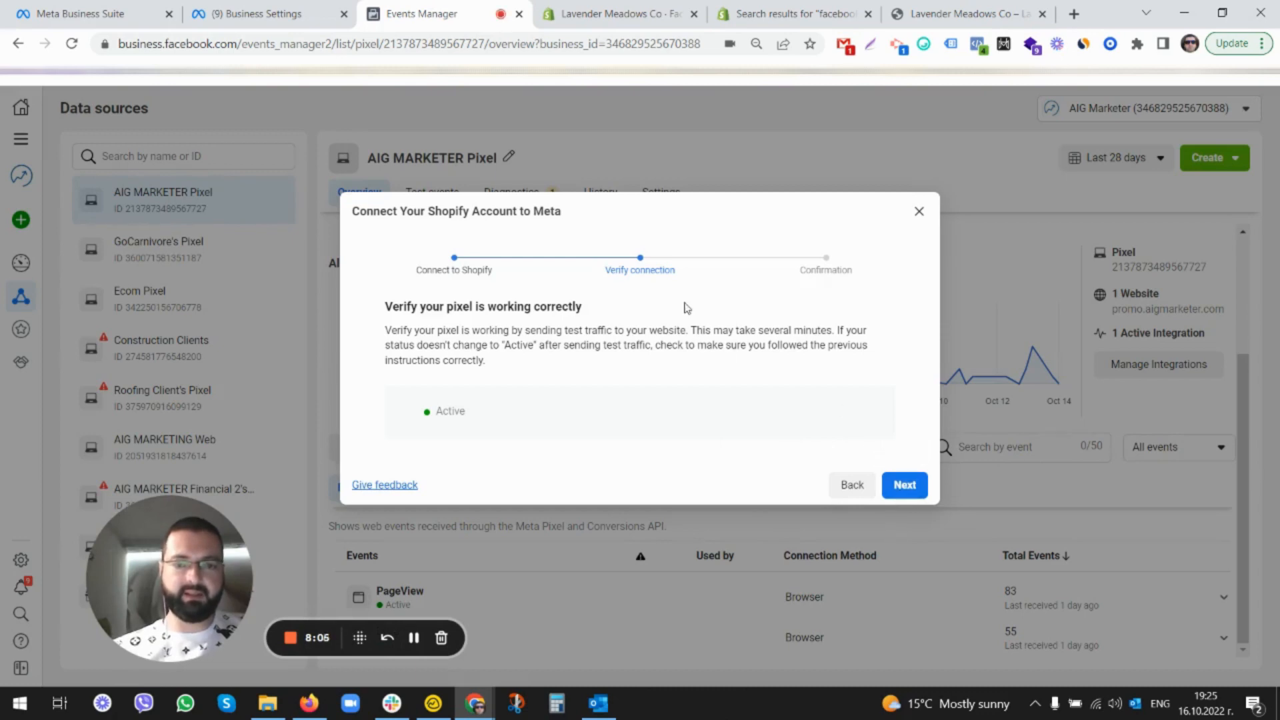
pyautogui.click(631, 14)
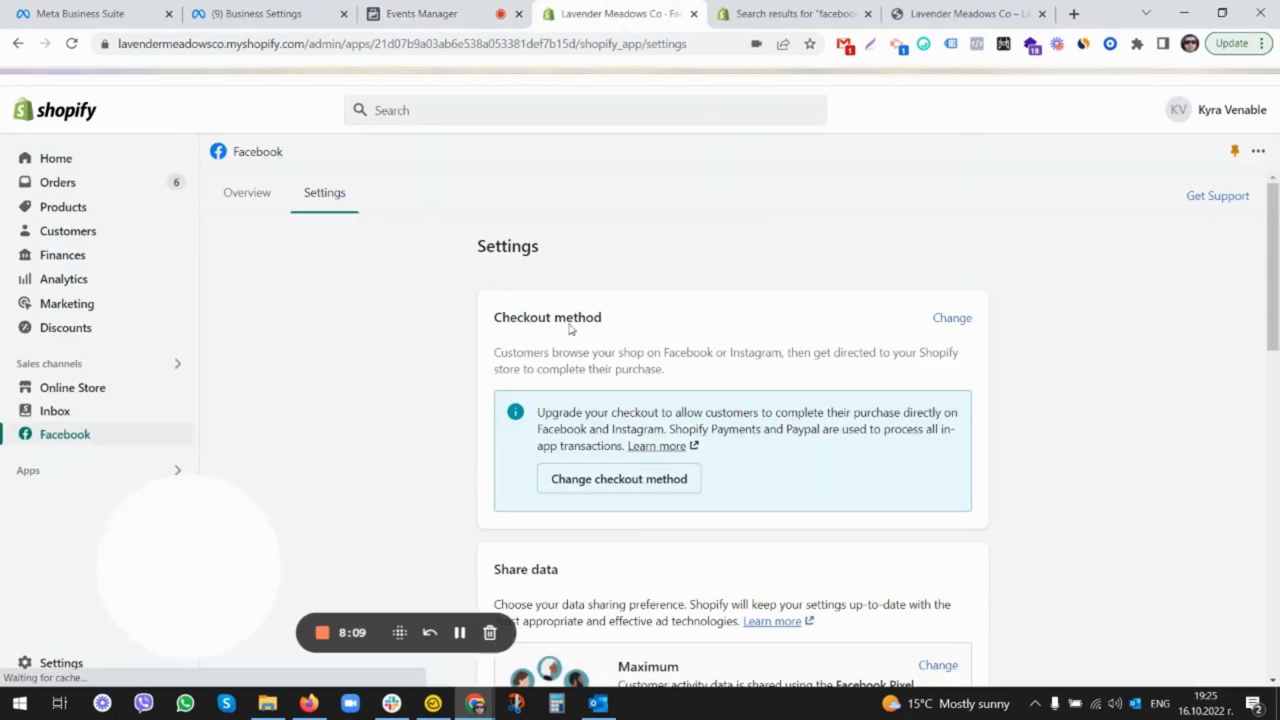
pyautogui.scroll(-3, 932, 460)
pyautogui.scroll(-2, 1010, 364)
pyautogui.scroll(1, 985, 320)
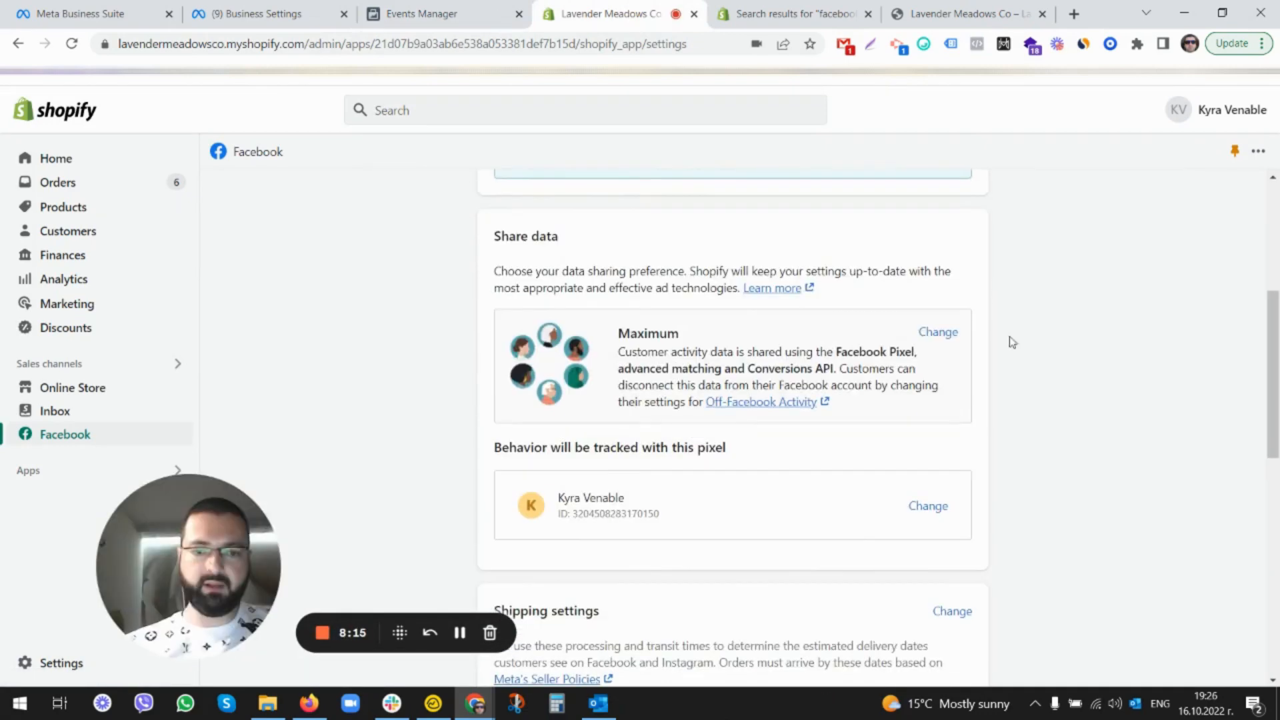
pyautogui.scroll(5, 481, 375)
pyautogui.scroll(-2, 1041, 457)
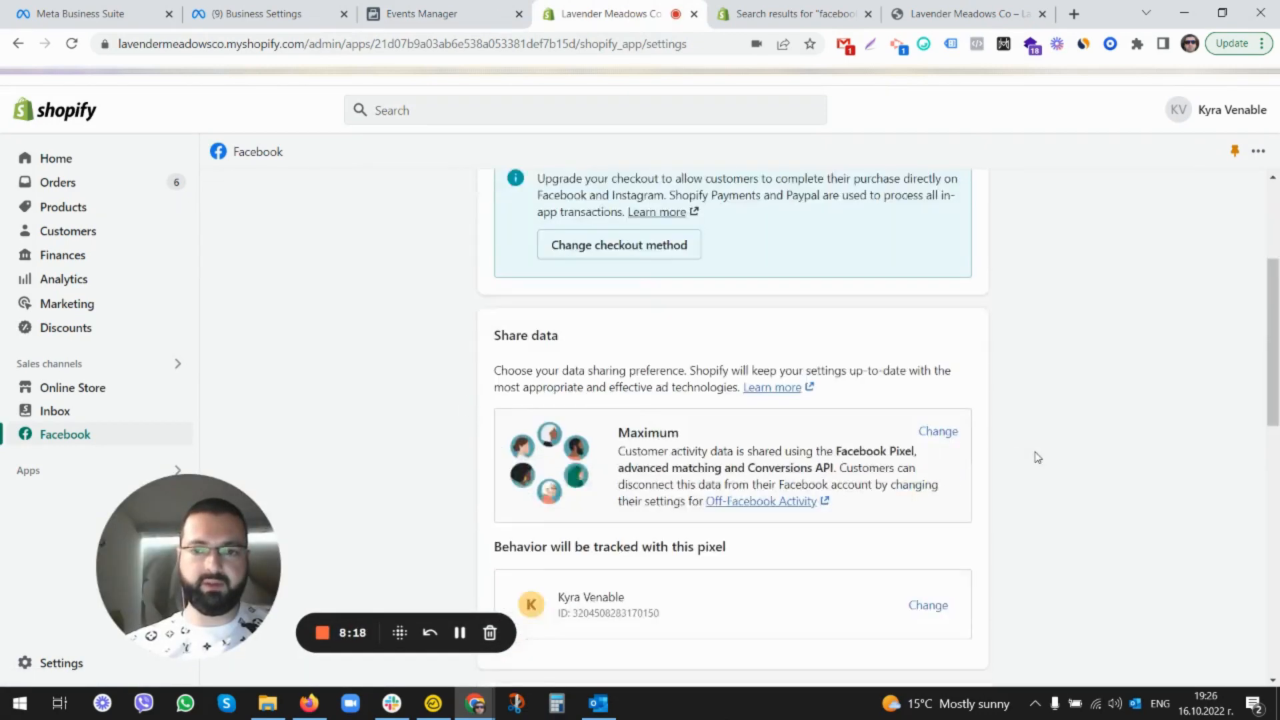
pyautogui.scroll(-2, 1176, 497)
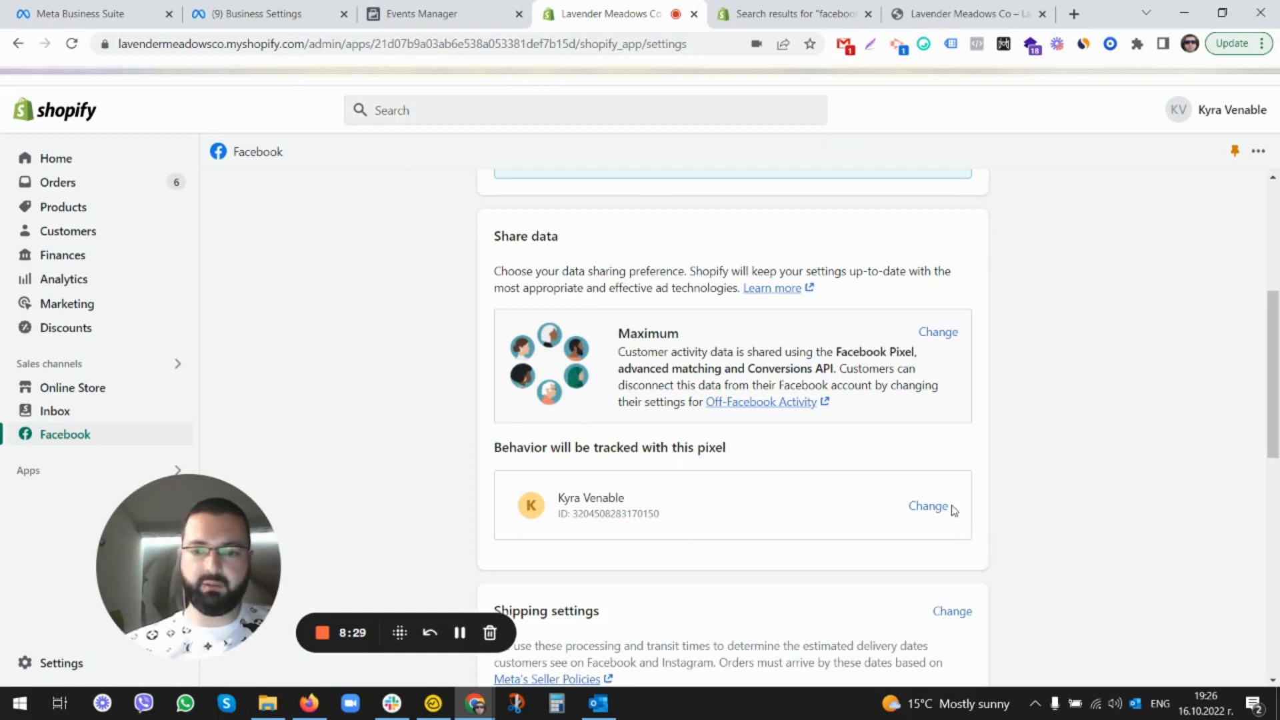
pyautogui.scroll(-2, 1090, 528)
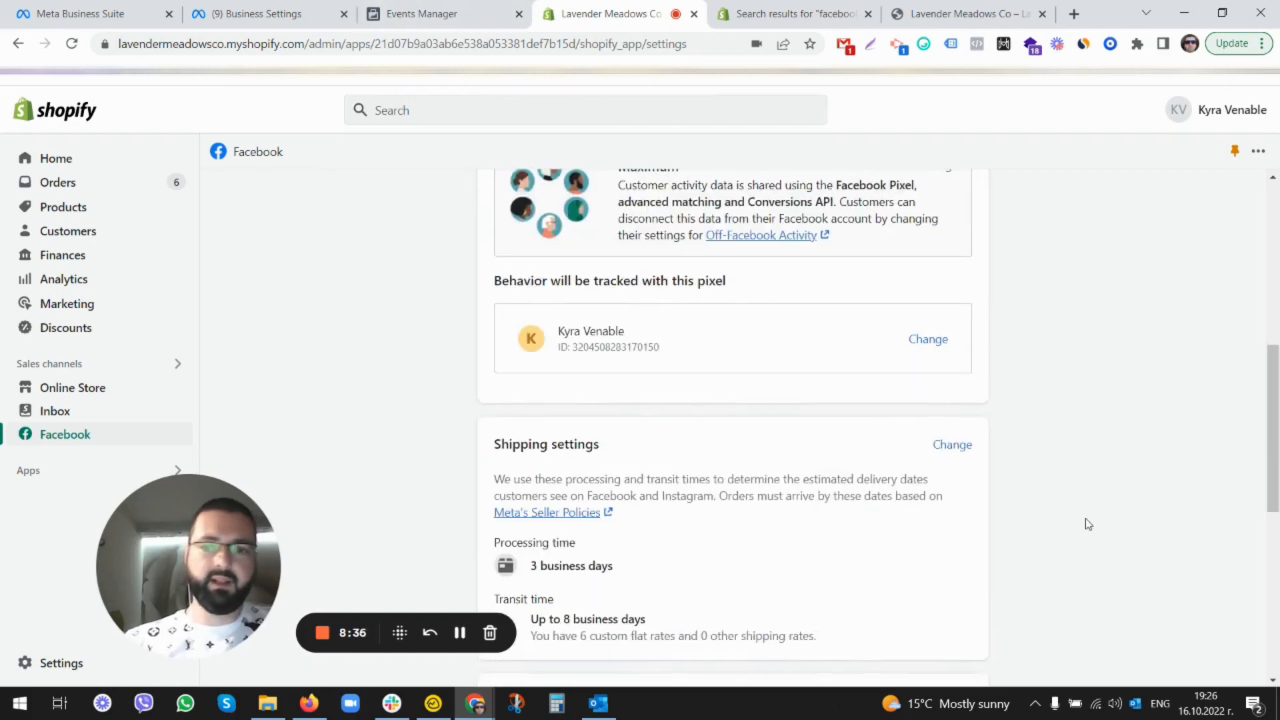
pyautogui.scroll(2, 1087, 526)
pyautogui.scroll(-1, 1086, 524)
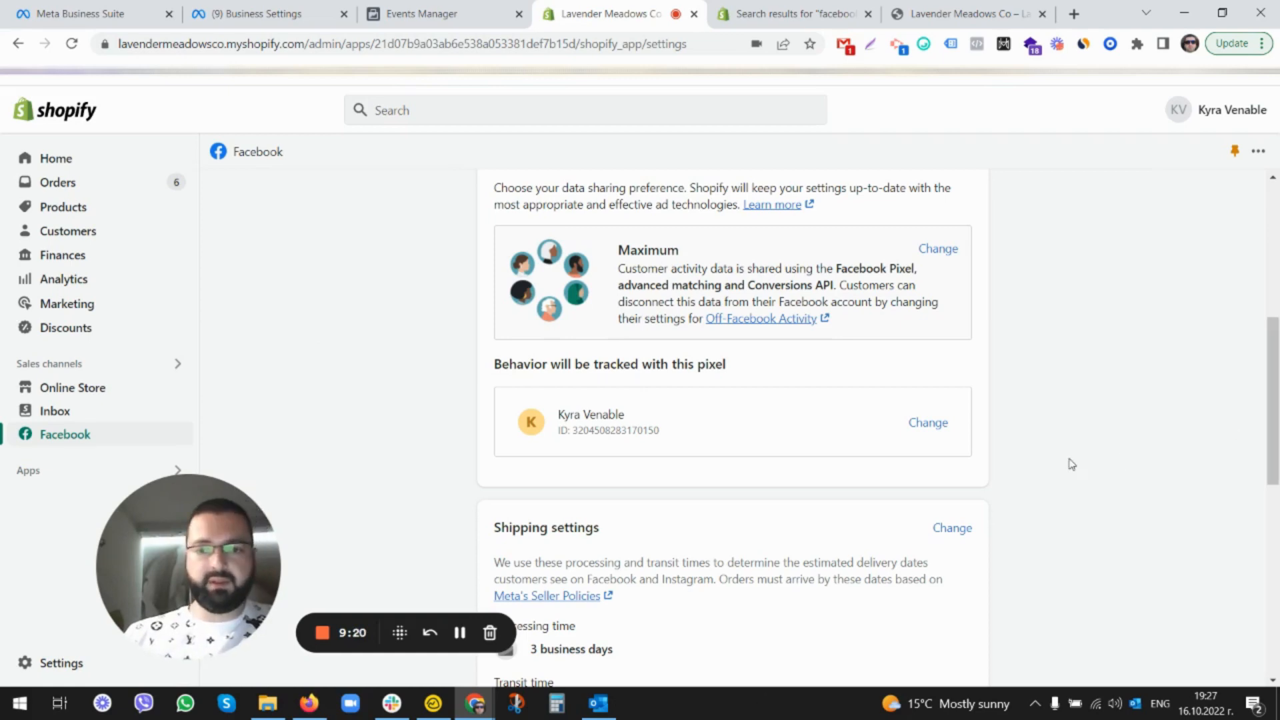
pyautogui.scroll(-1, 990, 464)
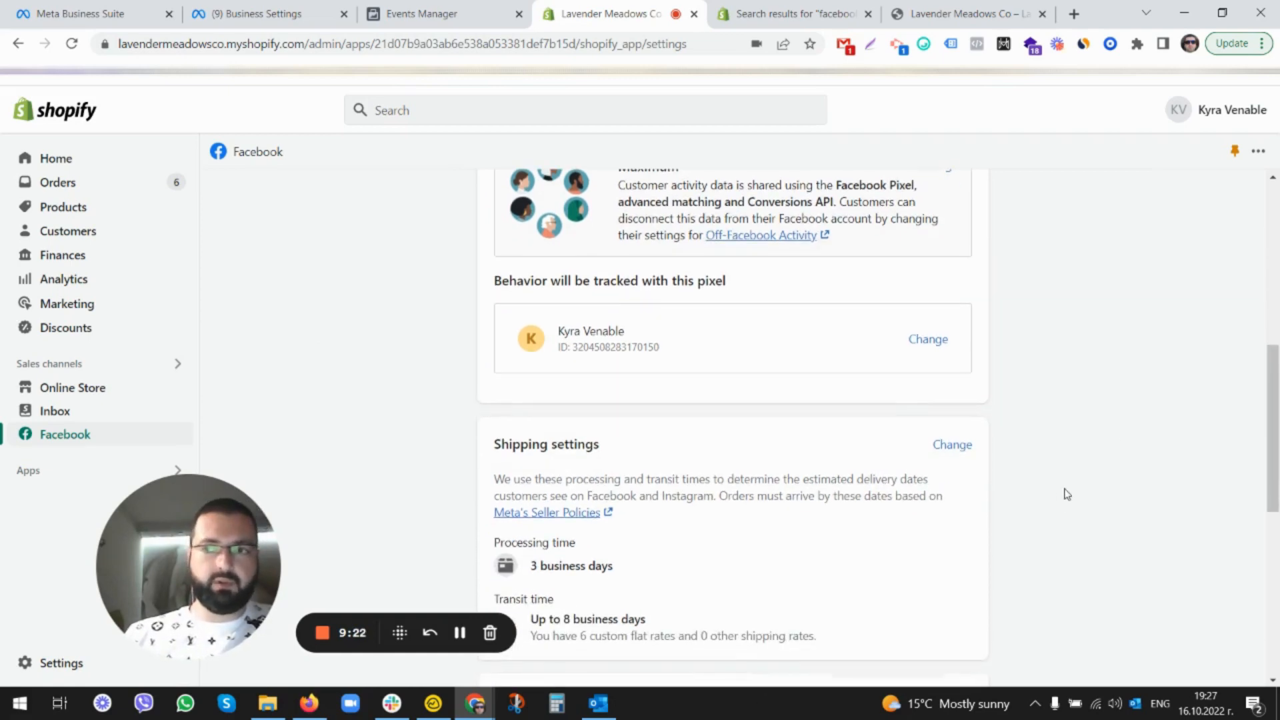
pyautogui.scroll(-2, 1078, 560)
pyautogui.scroll(5, 1070, 640)
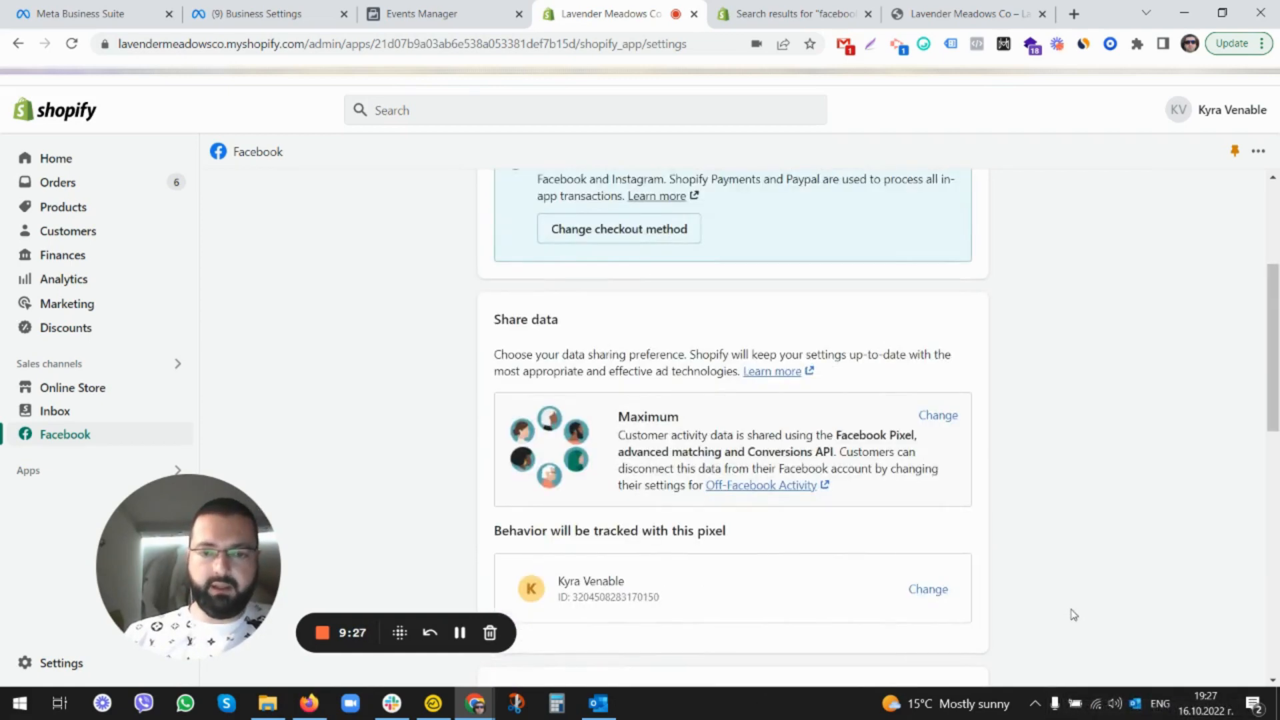
pyautogui.scroll(3, 1072, 590)
# - Close the Shopify connection dialog in Events Manager and view the facebook pixel app search results
pyautogui.click(421, 13)
pyautogui.click(918, 213)
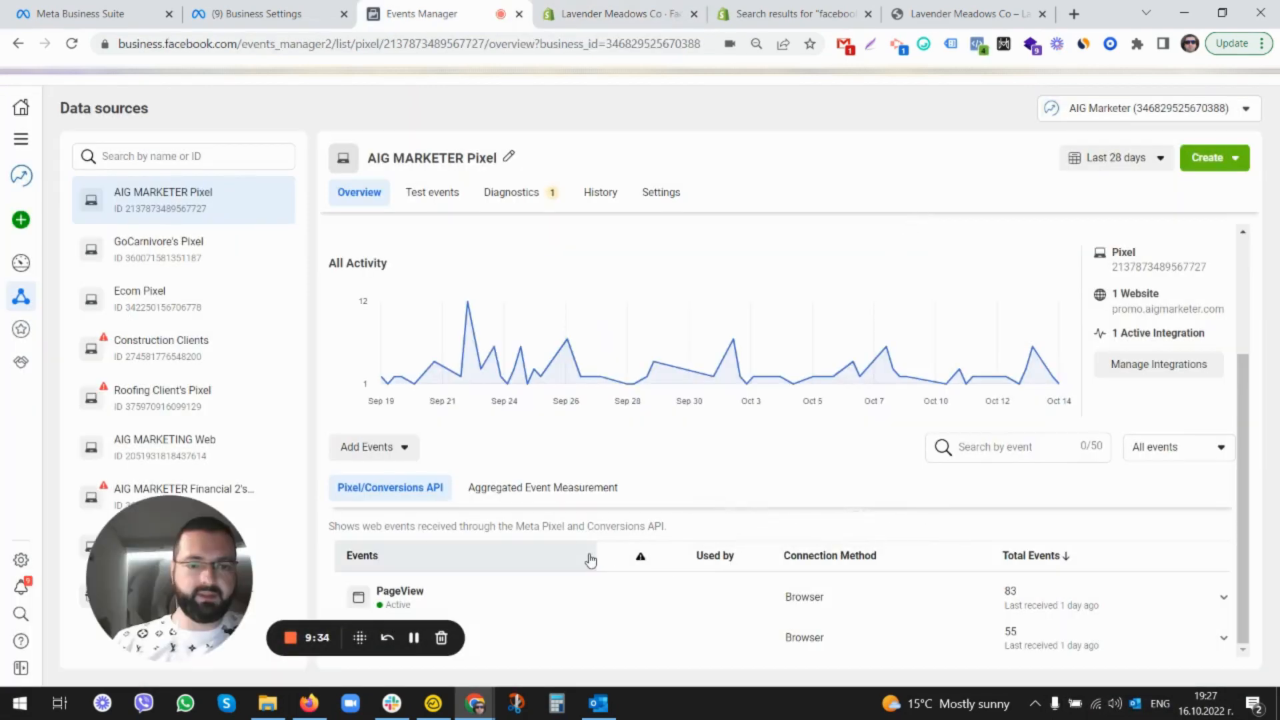
pyautogui.click(779, 24)
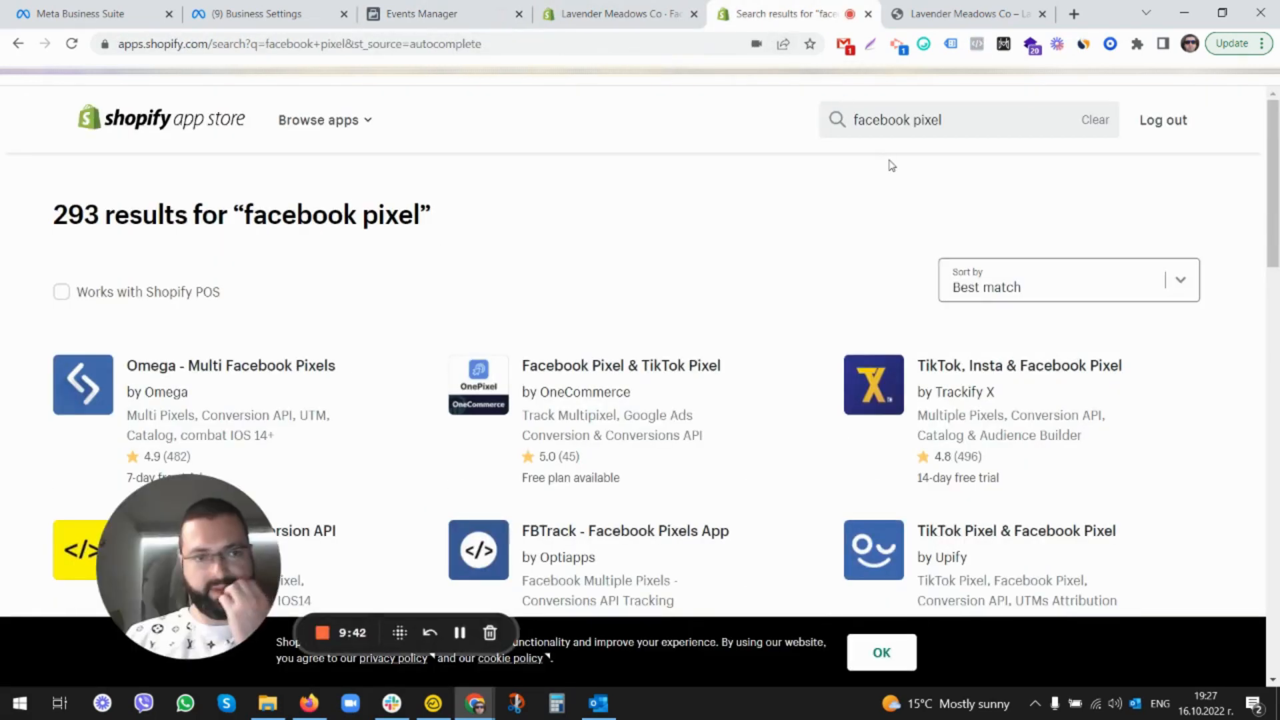
pyautogui.click(958, 123)
pyautogui.click(666, 220)
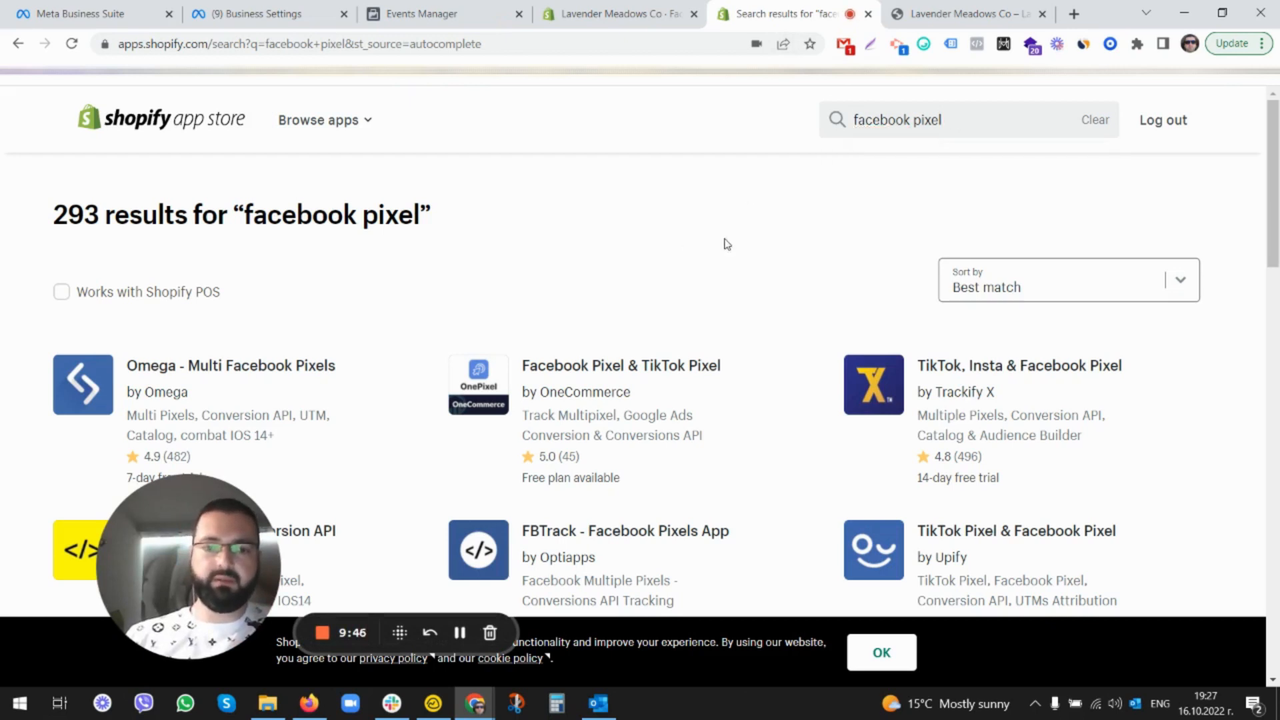
pyautogui.scroll(-2, 735, 241)
pyautogui.scroll(-1, 735, 236)
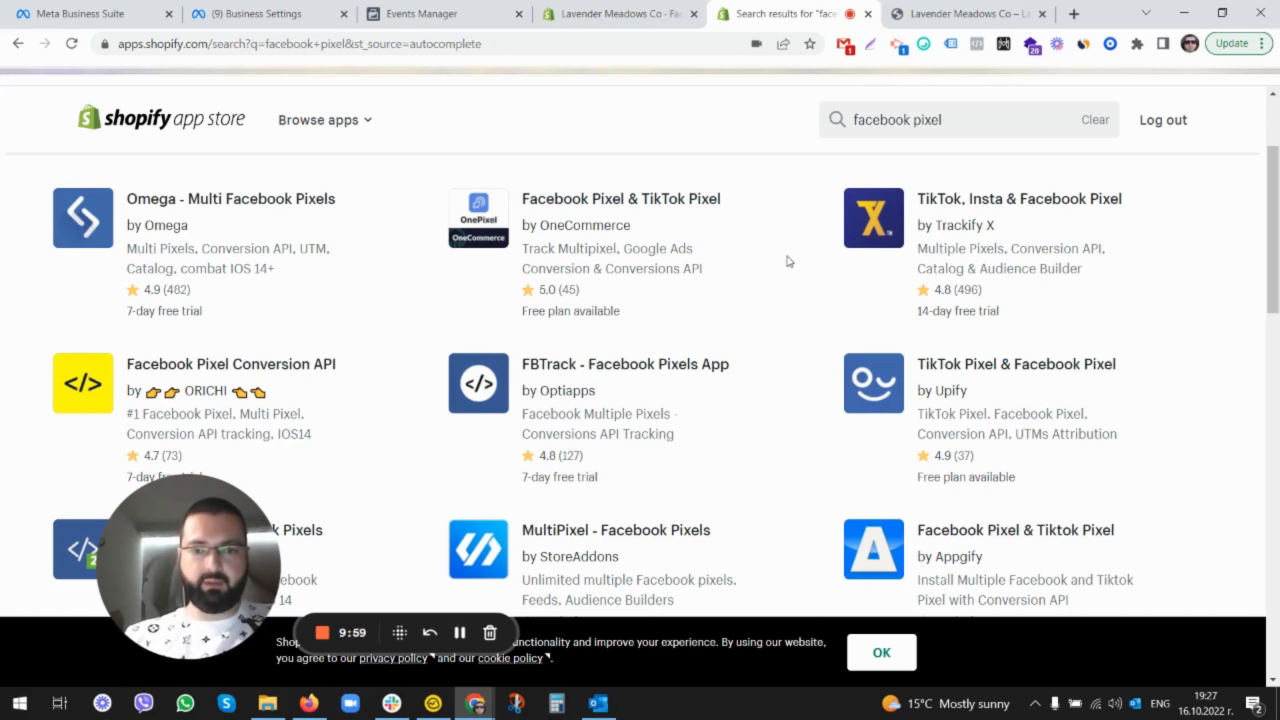
pyautogui.scroll(-2, 791, 301)
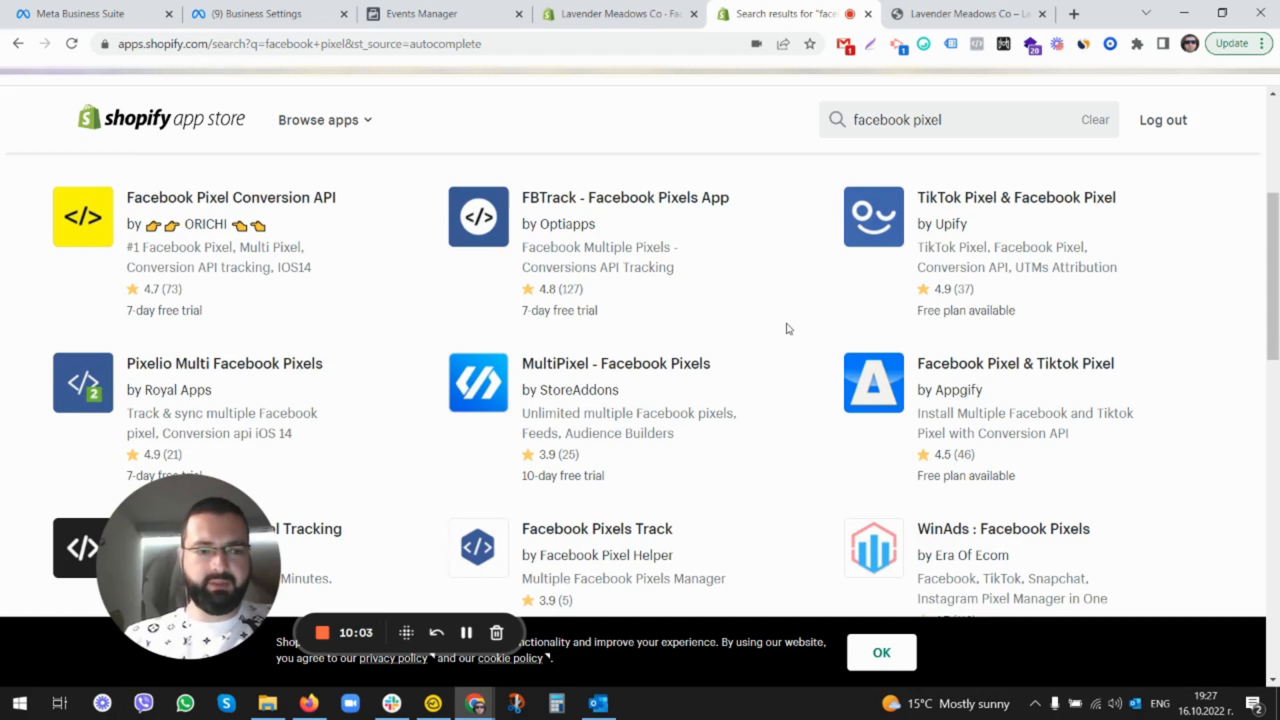
pyautogui.scroll(-2, 800, 346)
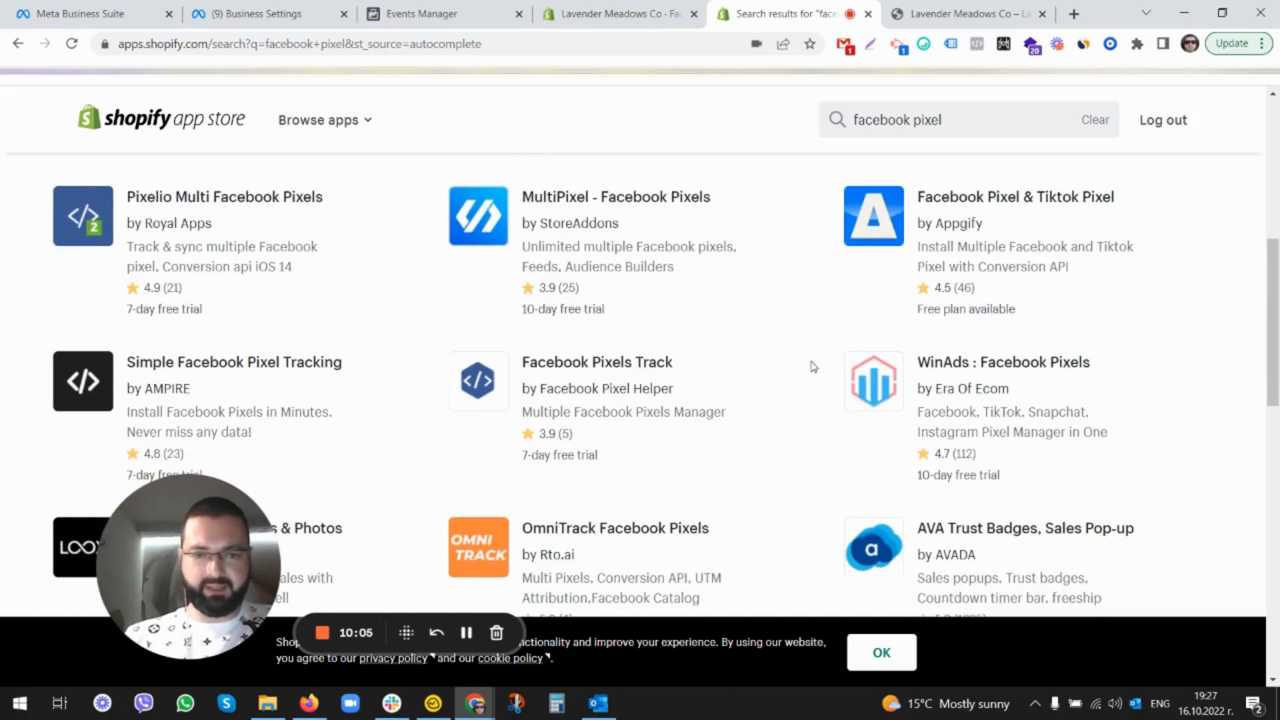
pyautogui.scroll(-1, 812, 368)
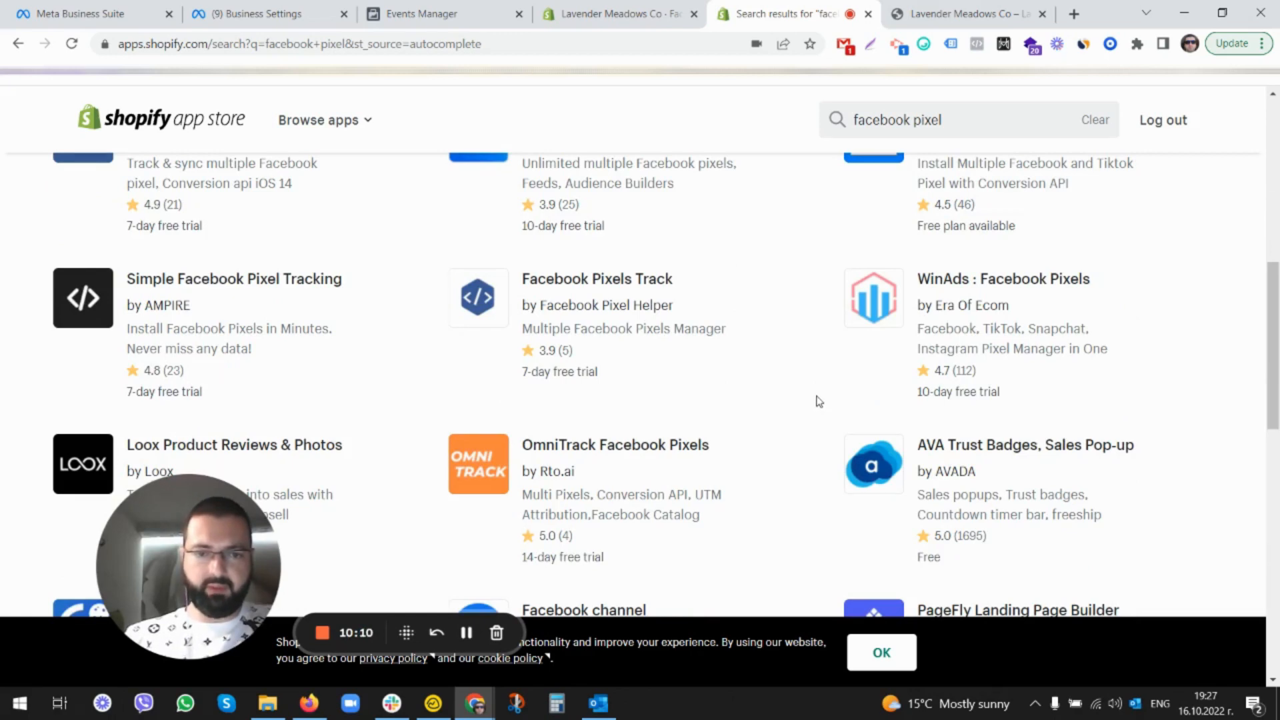
pyautogui.scroll(-2, 817, 399)
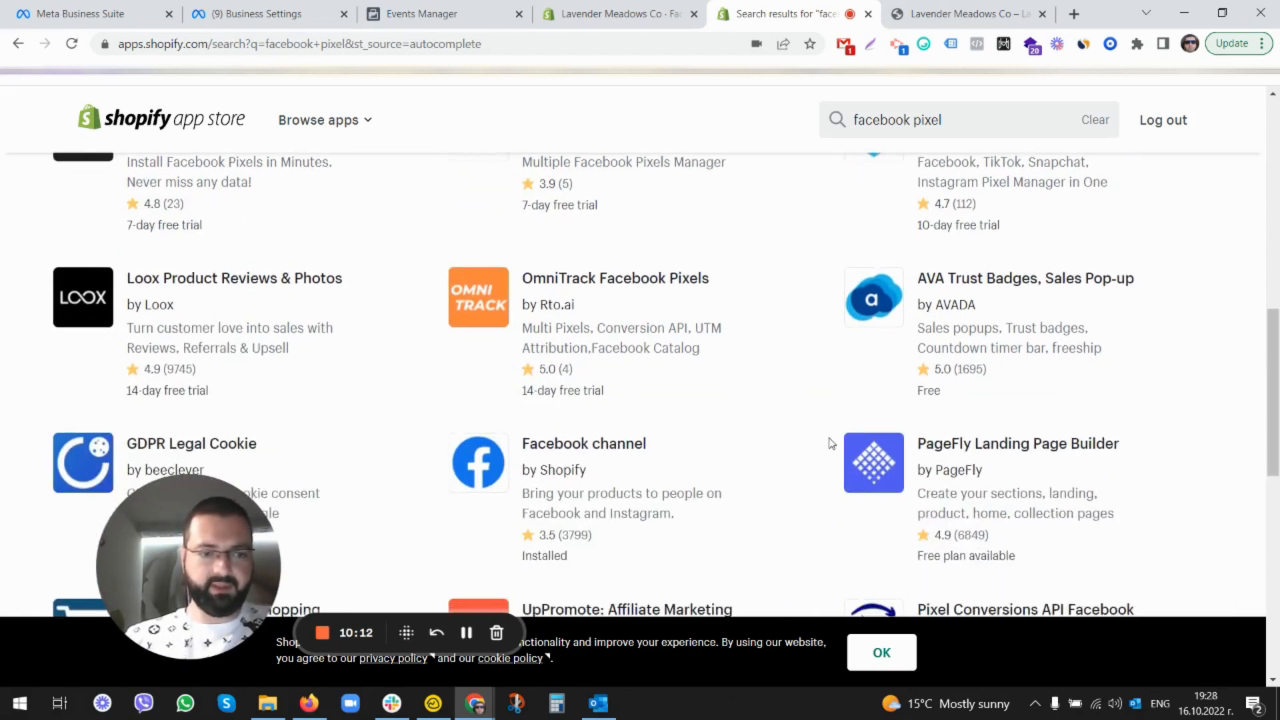
pyautogui.scroll(1, 831, 431)
pyautogui.scroll(4, 825, 391)
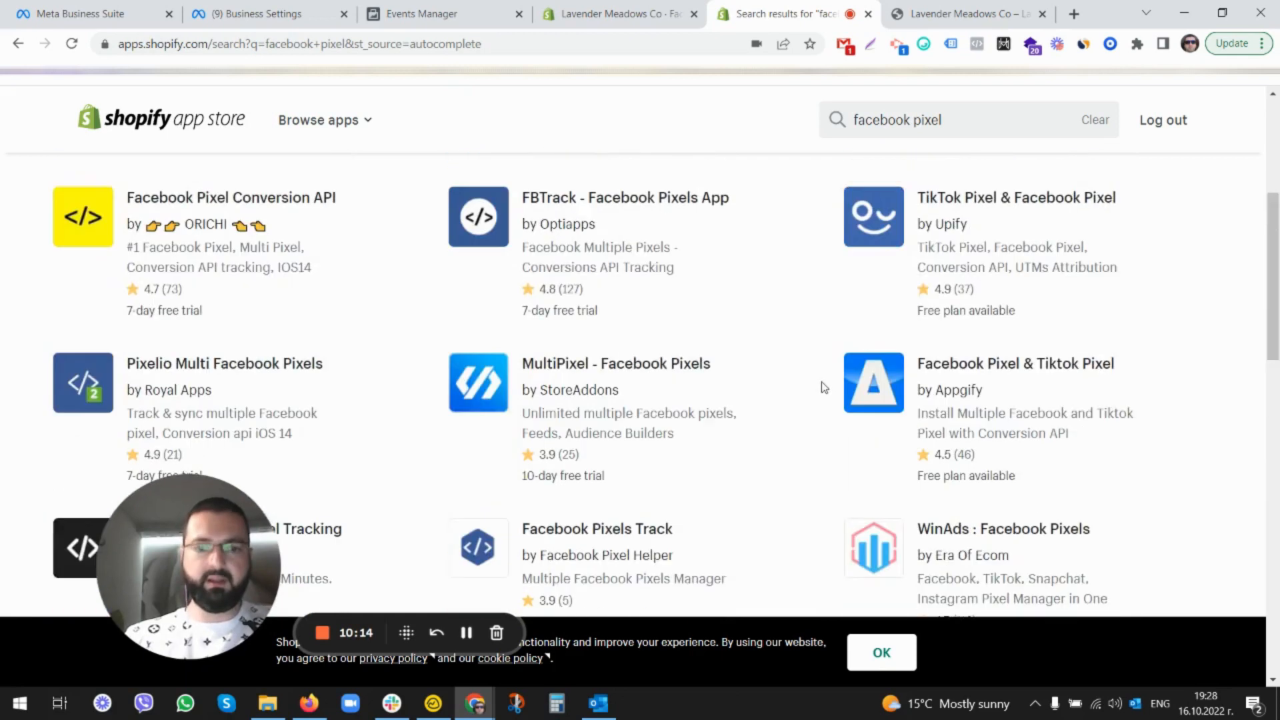
pyautogui.scroll(4, 823, 383)
pyautogui.scroll(-1, 827, 379)
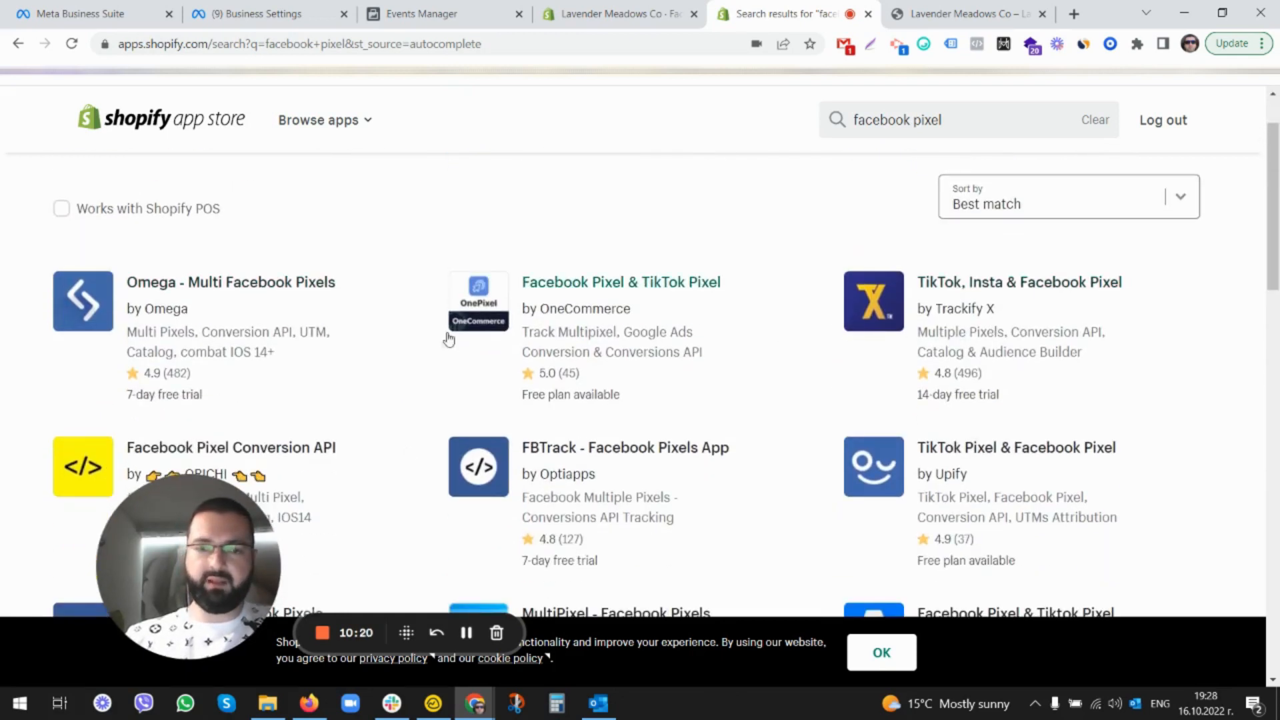
pyautogui.scroll(-1, 1228, 398)
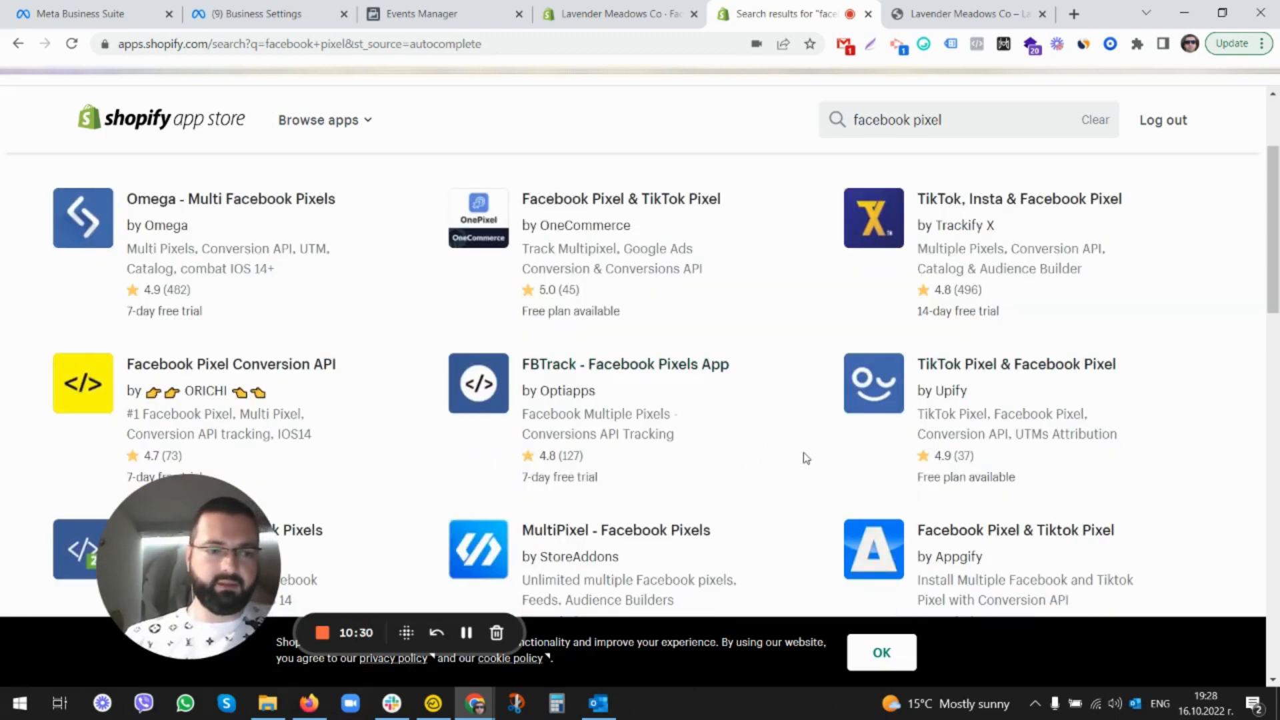
pyautogui.scroll(-3, 801, 459)
pyautogui.scroll(1, 816, 435)
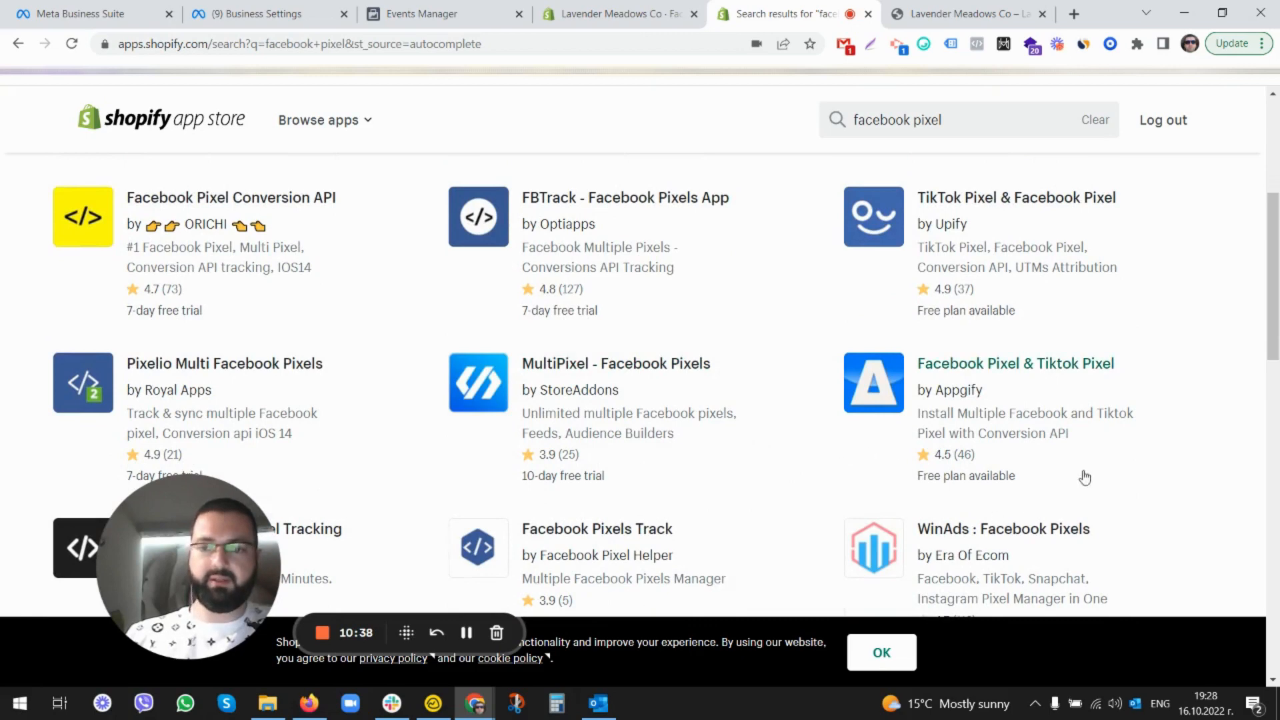
pyautogui.scroll(4, 750, 450)
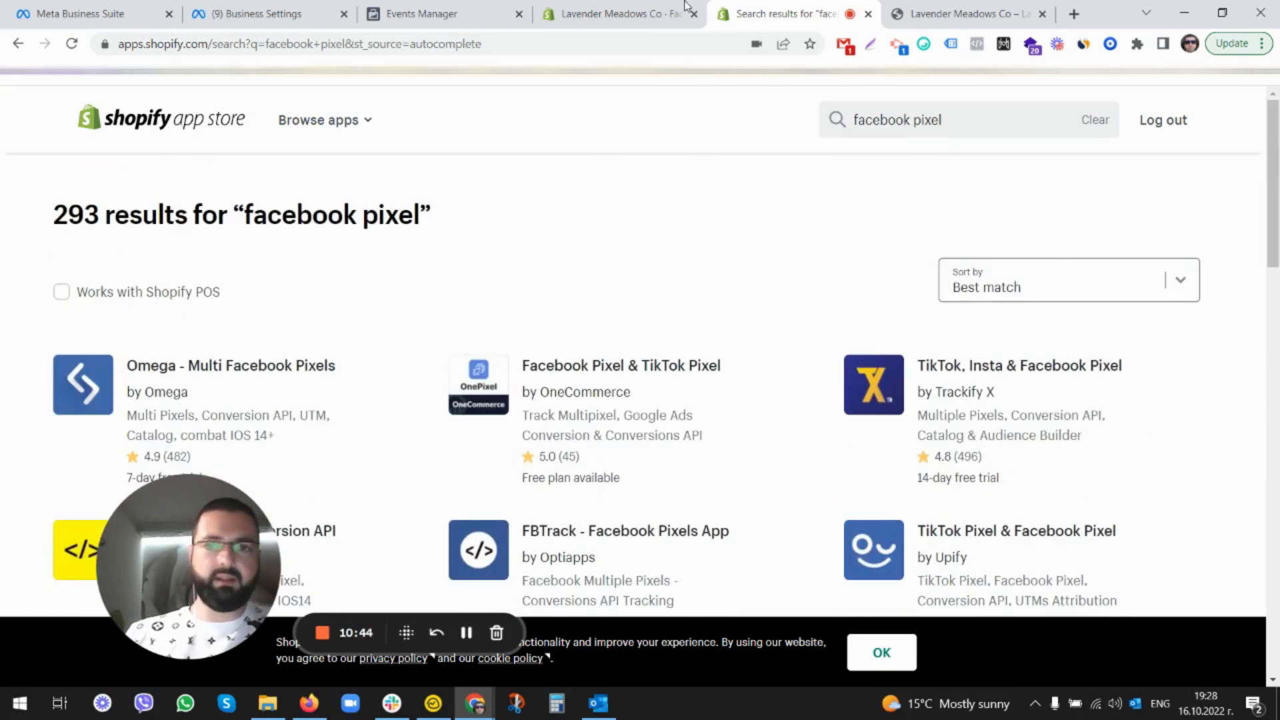
# - Open the Online Store themes page in Shopify admin, then view the AIG MARKETER Pixel overview
pyautogui.click(867, 14)
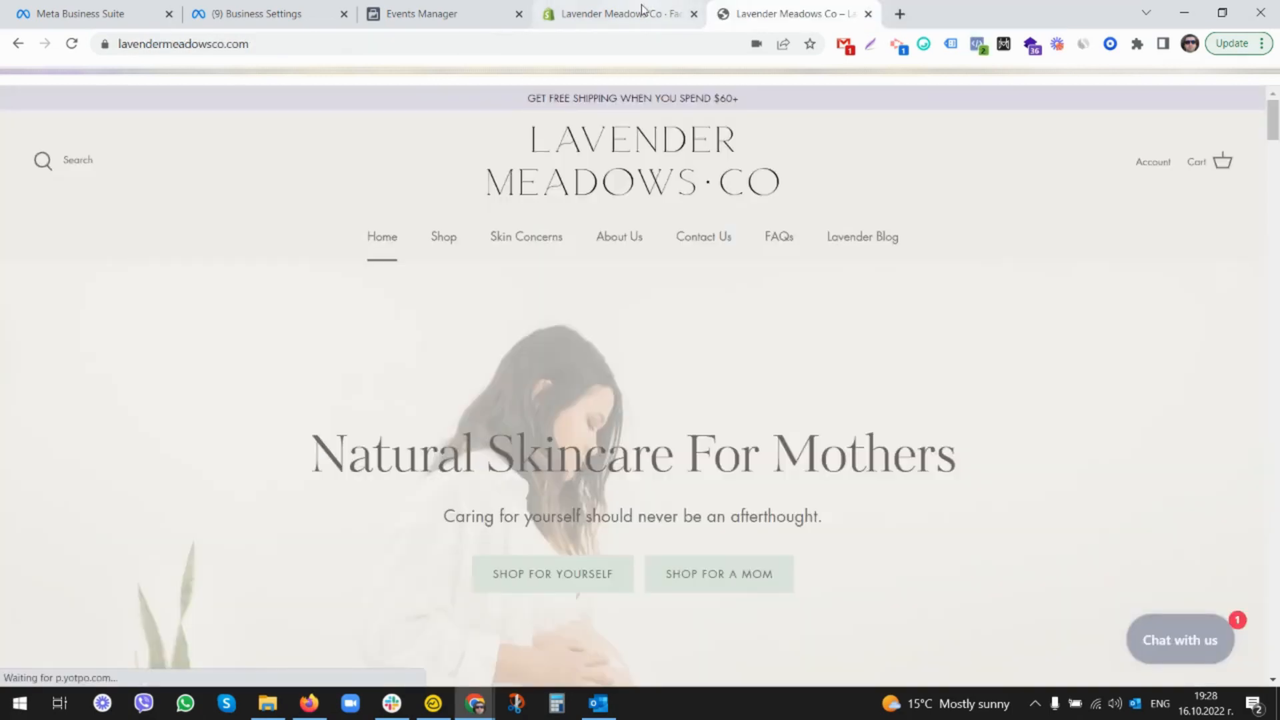
pyautogui.click(641, 13)
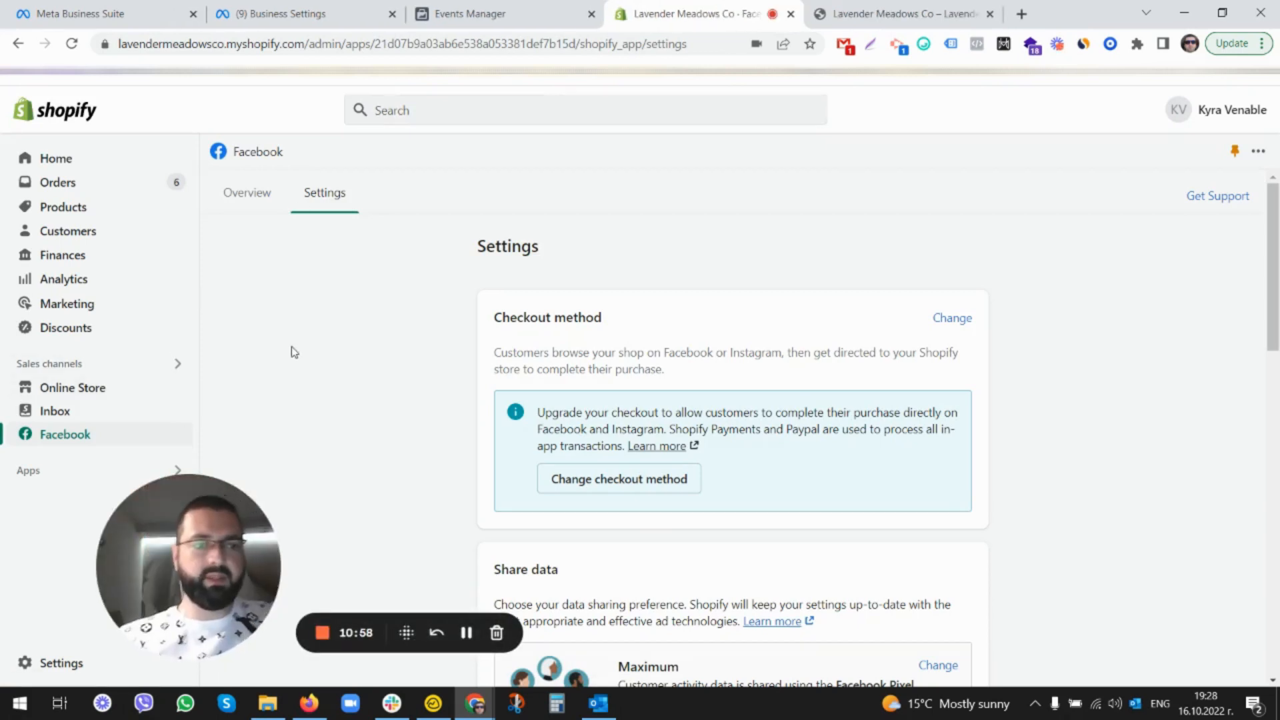
pyautogui.click(84, 398)
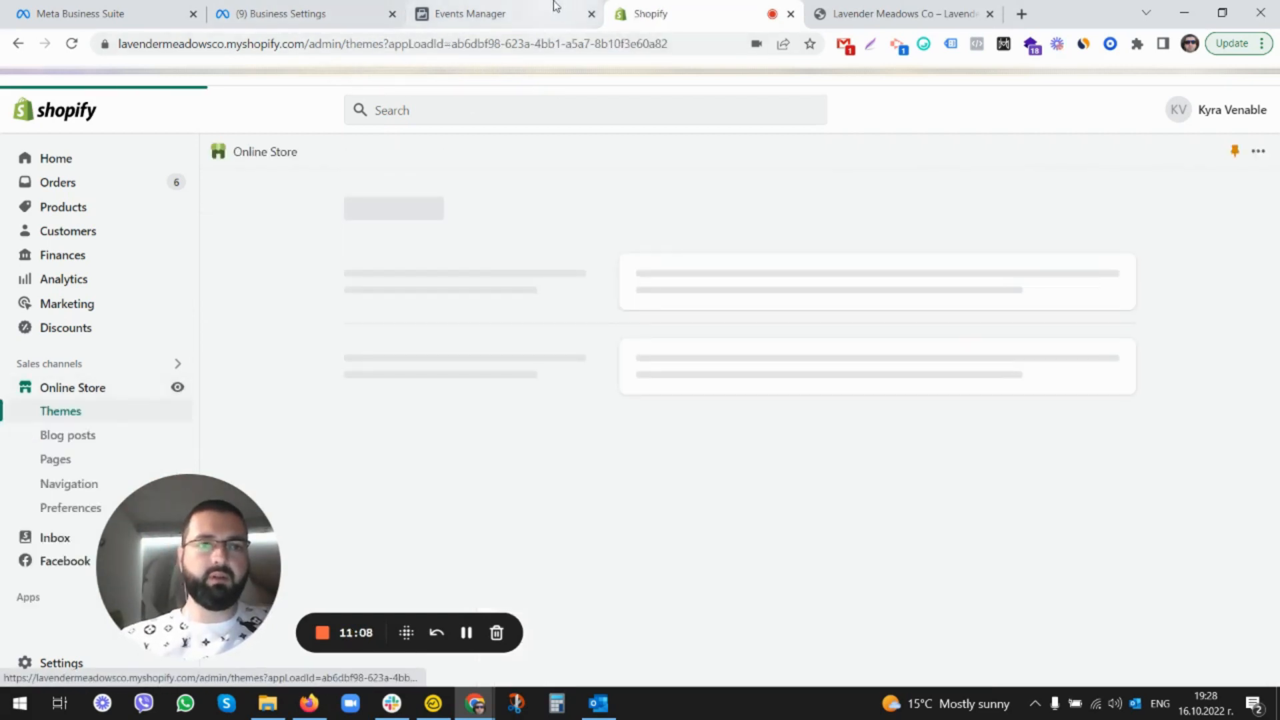
pyautogui.click(501, 13)
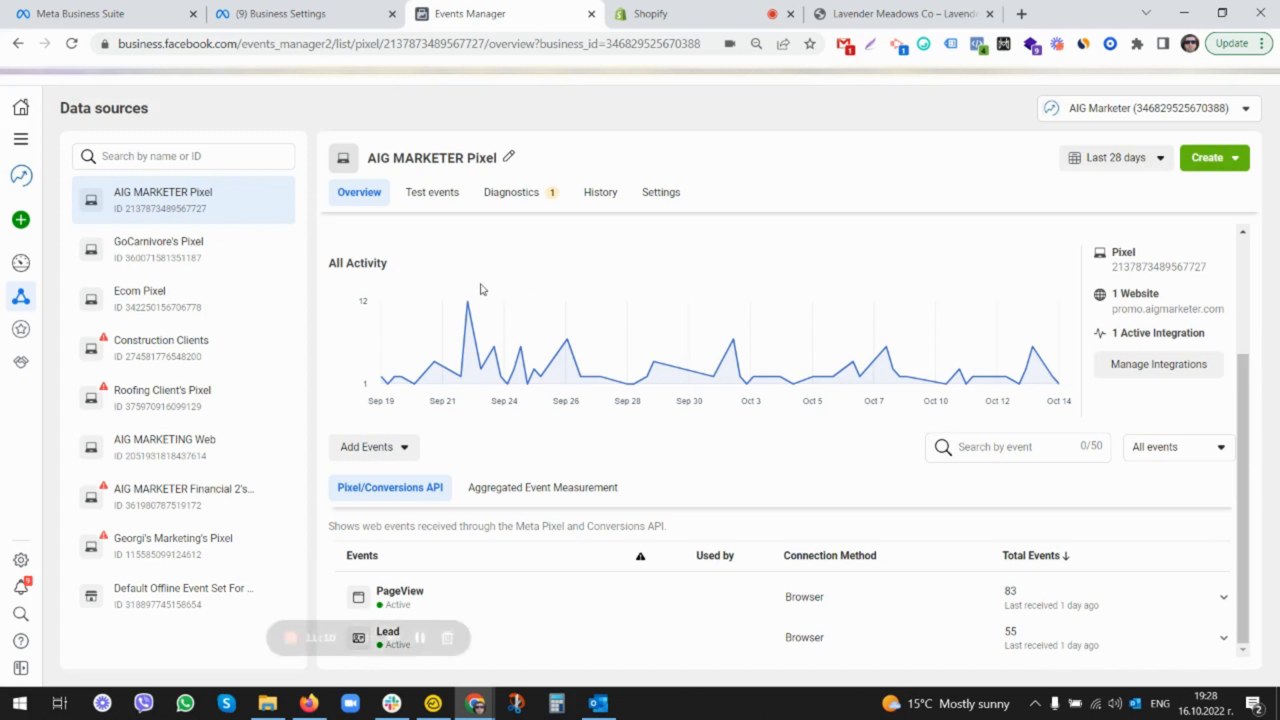
# - View the Add Events options for connecting website activity to the pixel
pyautogui.click(403, 448)
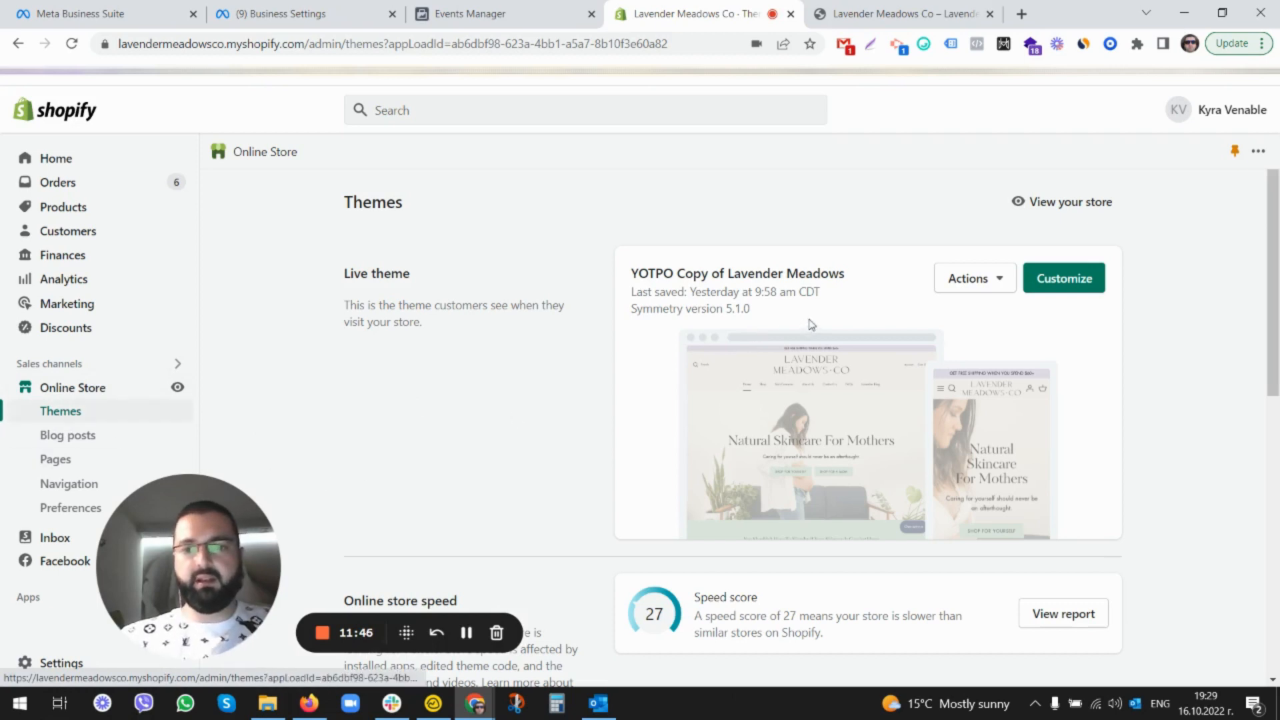
# - Enter the live theme's code editor via Actions > Edit code and load theme.liquid
pyautogui.click(997, 291)
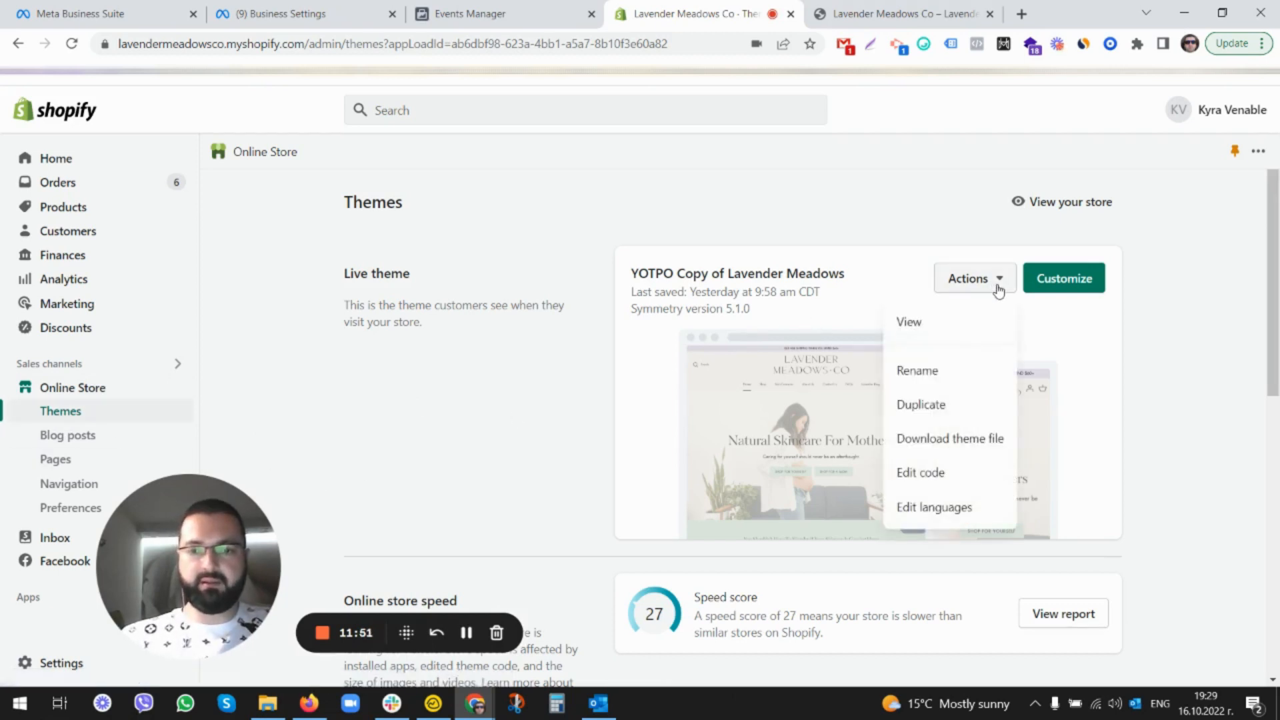
pyautogui.click(916, 478)
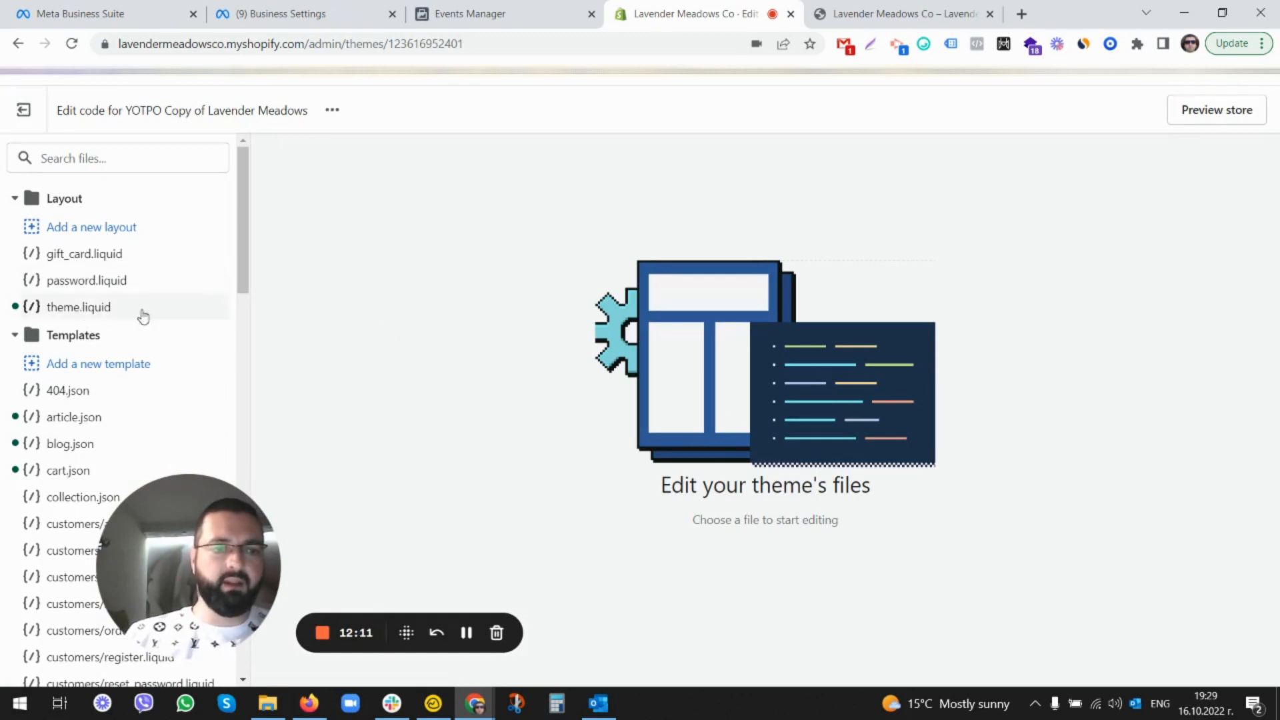
pyautogui.click(121, 308)
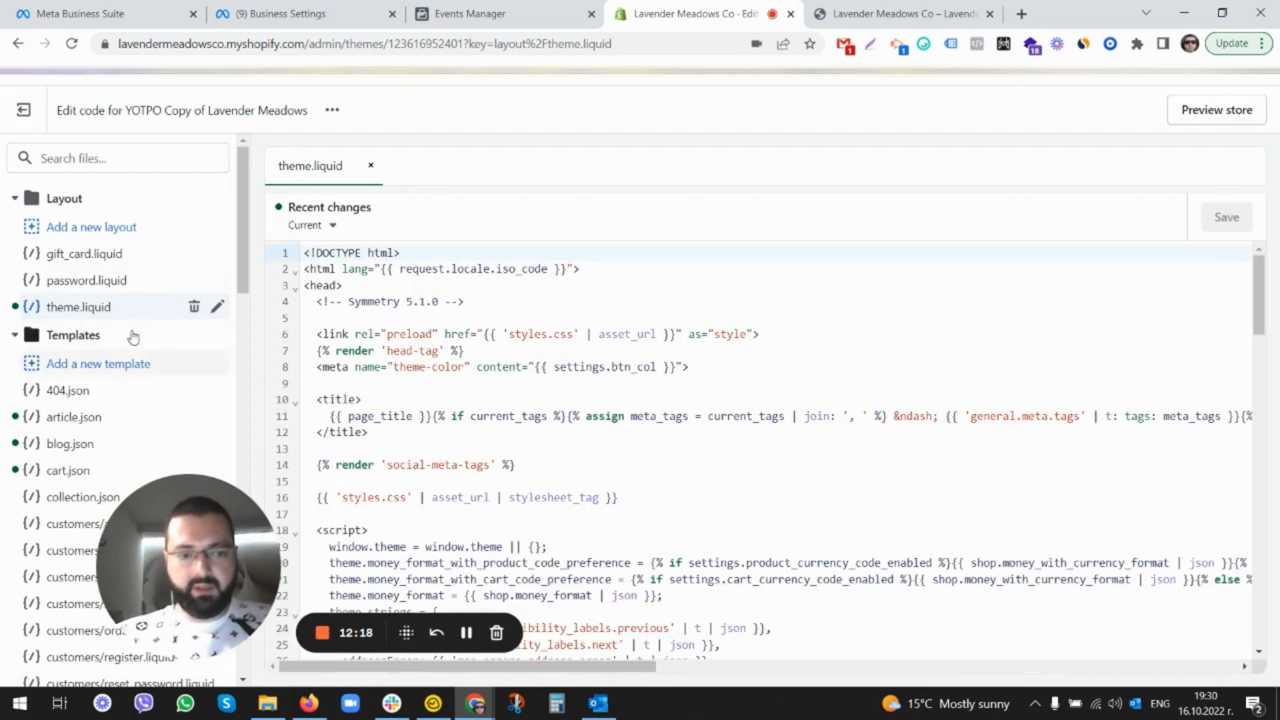
# - Check the pixel's Install Base Code page in Events Manager, then return to the theme editor
pyautogui.hotkey('ctrl', 'shift', 'Tab')
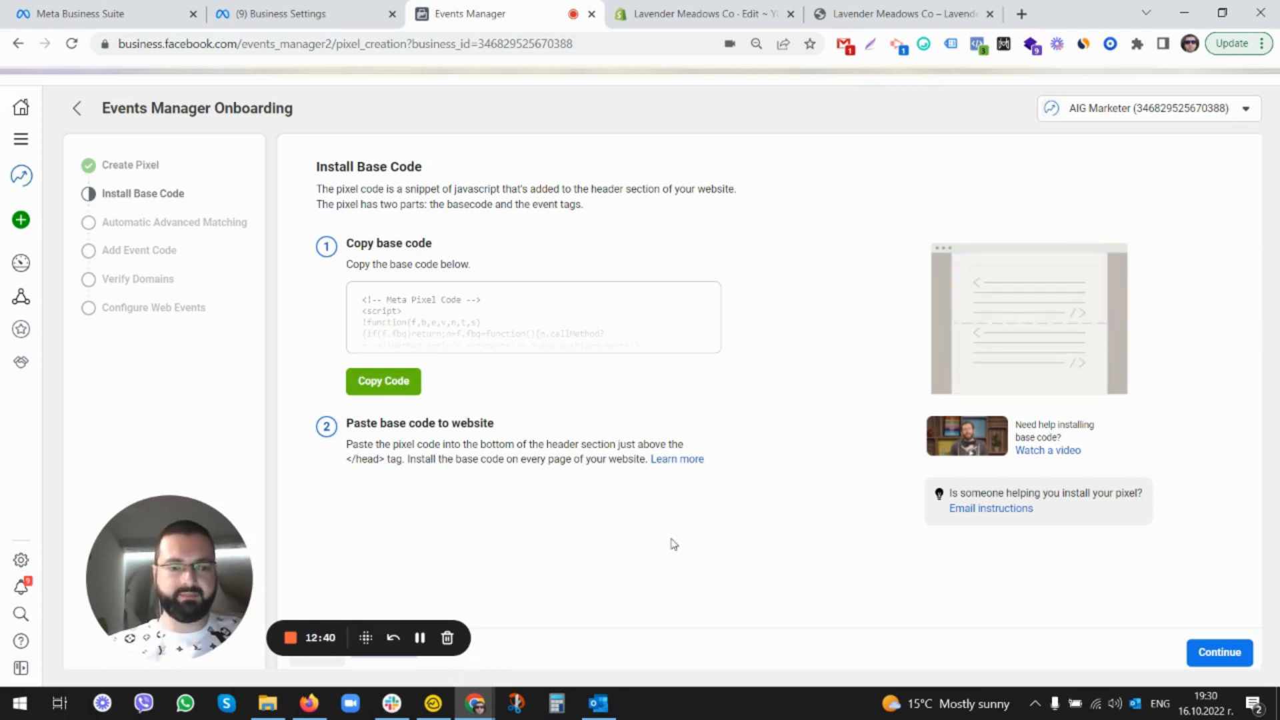
pyautogui.click(703, 12)
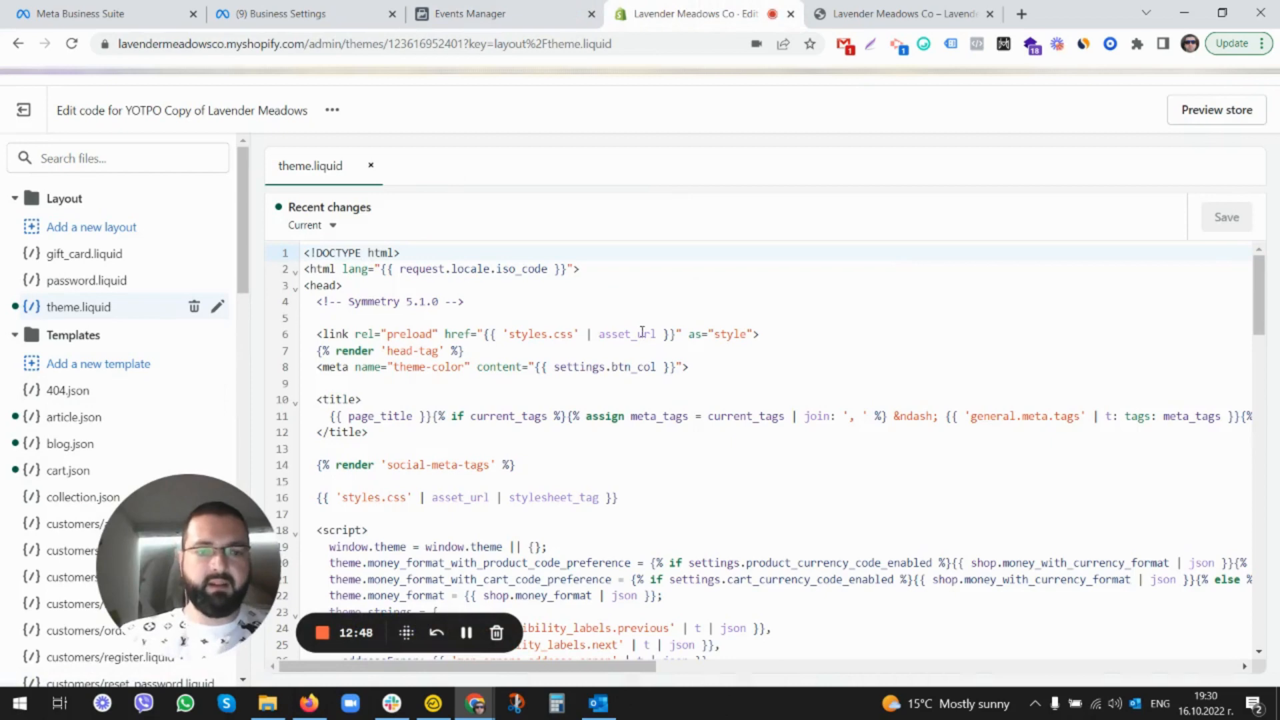
pyautogui.scroll(-2, 641, 333)
pyautogui.scroll(-4, 650, 341)
pyautogui.scroll(-3, 664, 351)
pyautogui.scroll(-5, 666, 352)
pyautogui.scroll(-3, 667, 347)
pyautogui.scroll(-2, 666, 347)
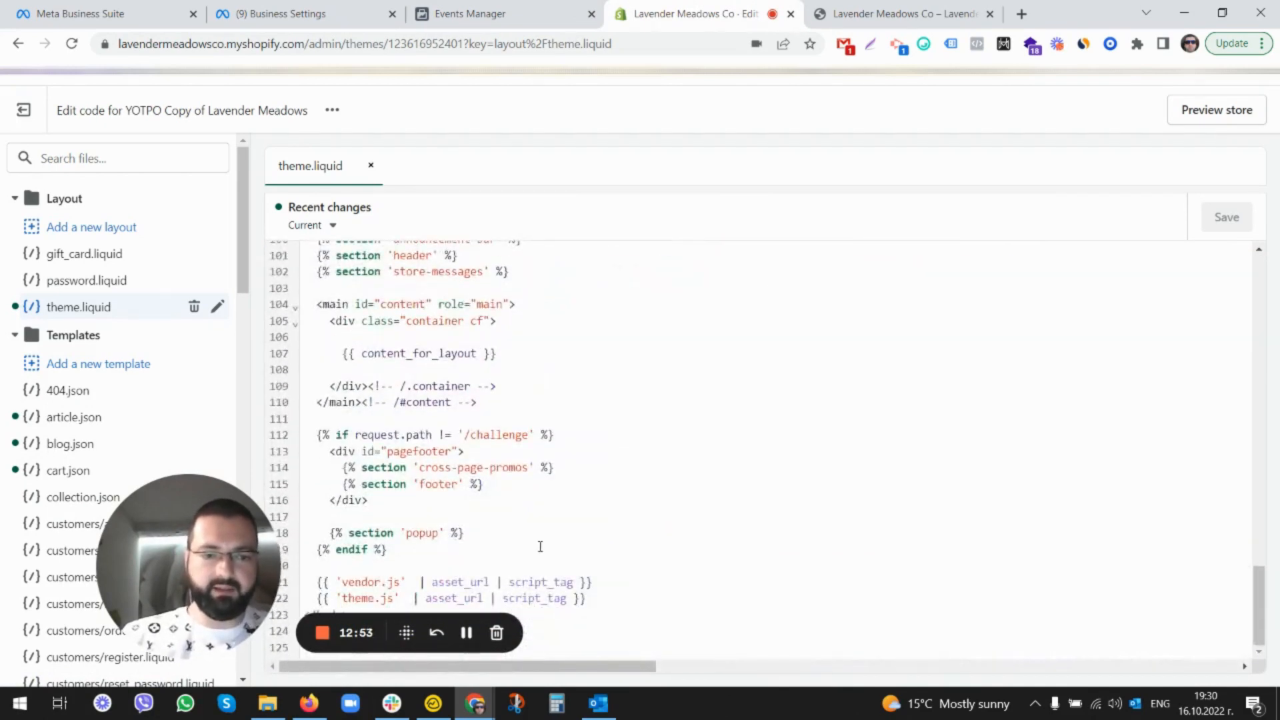
# - Add a blank line 86 just above </head> in theme.liquid, after line 85
pyautogui.moveTo(282, 633); pyautogui.dragTo(258, 461)
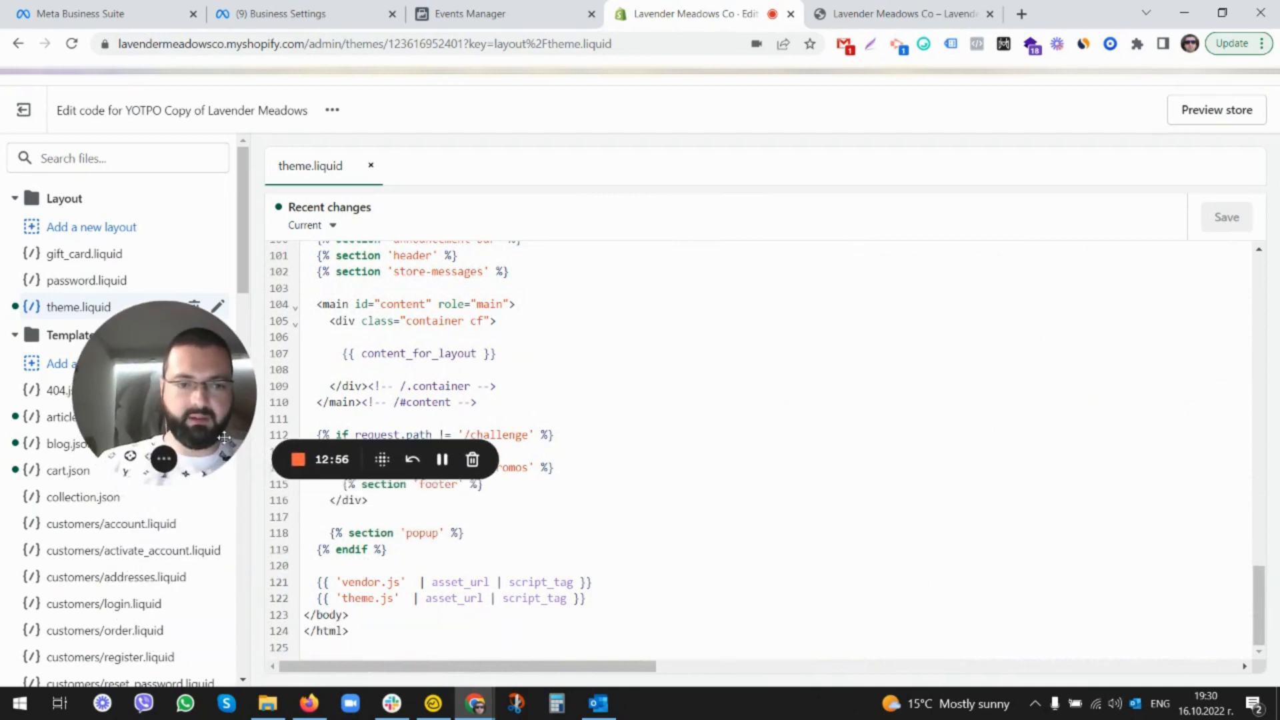
pyautogui.scroll(1, 701, 649)
pyautogui.scroll(3, 704, 643)
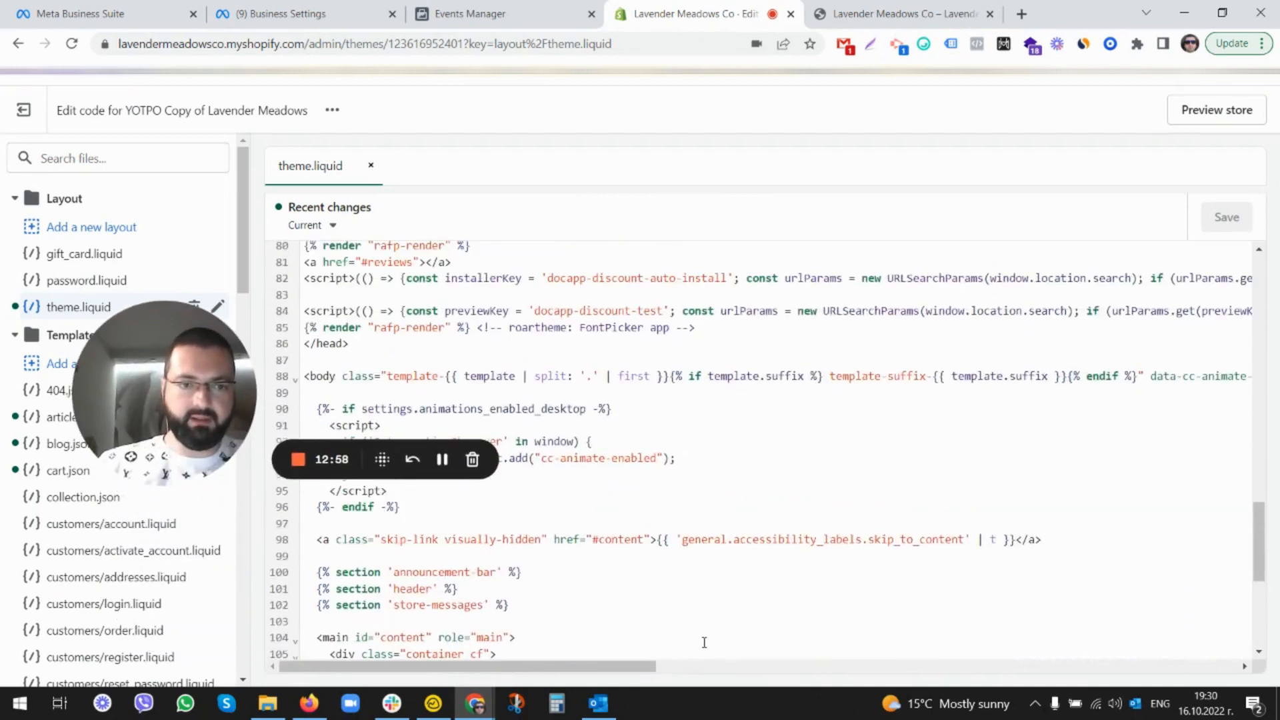
pyautogui.click(715, 326)
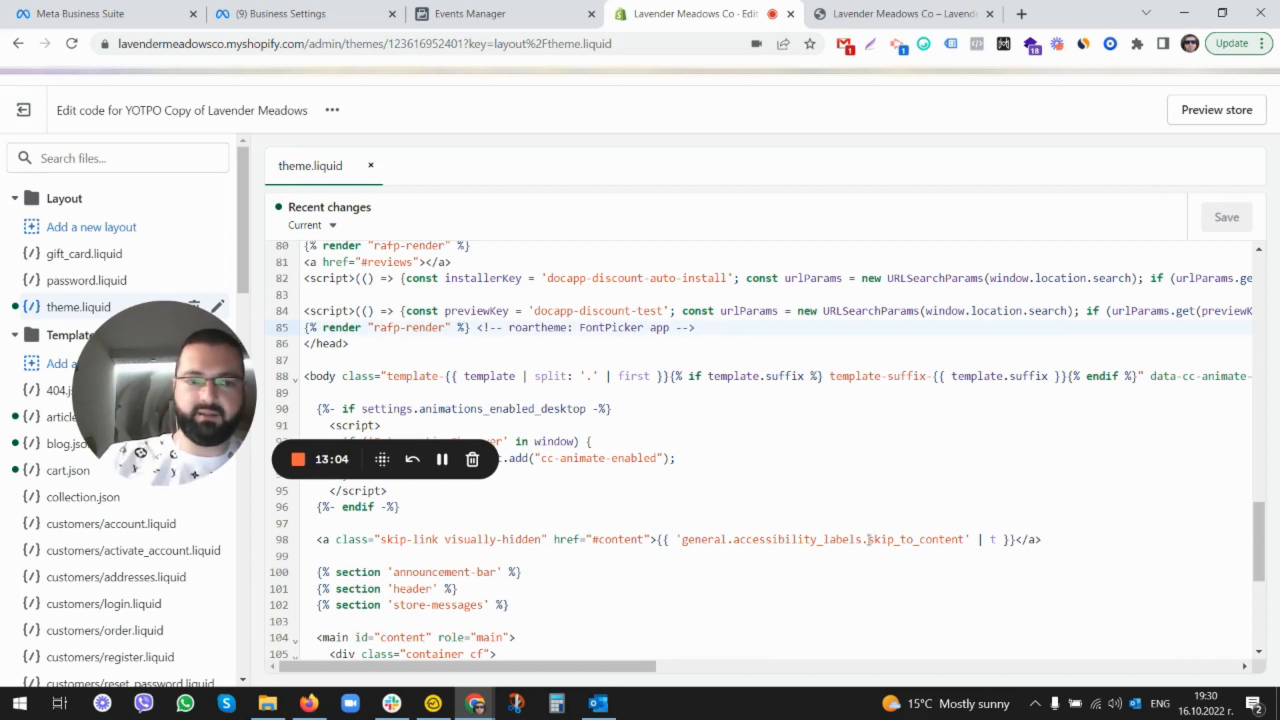
pyautogui.press('Return')
pyautogui.press('Return')
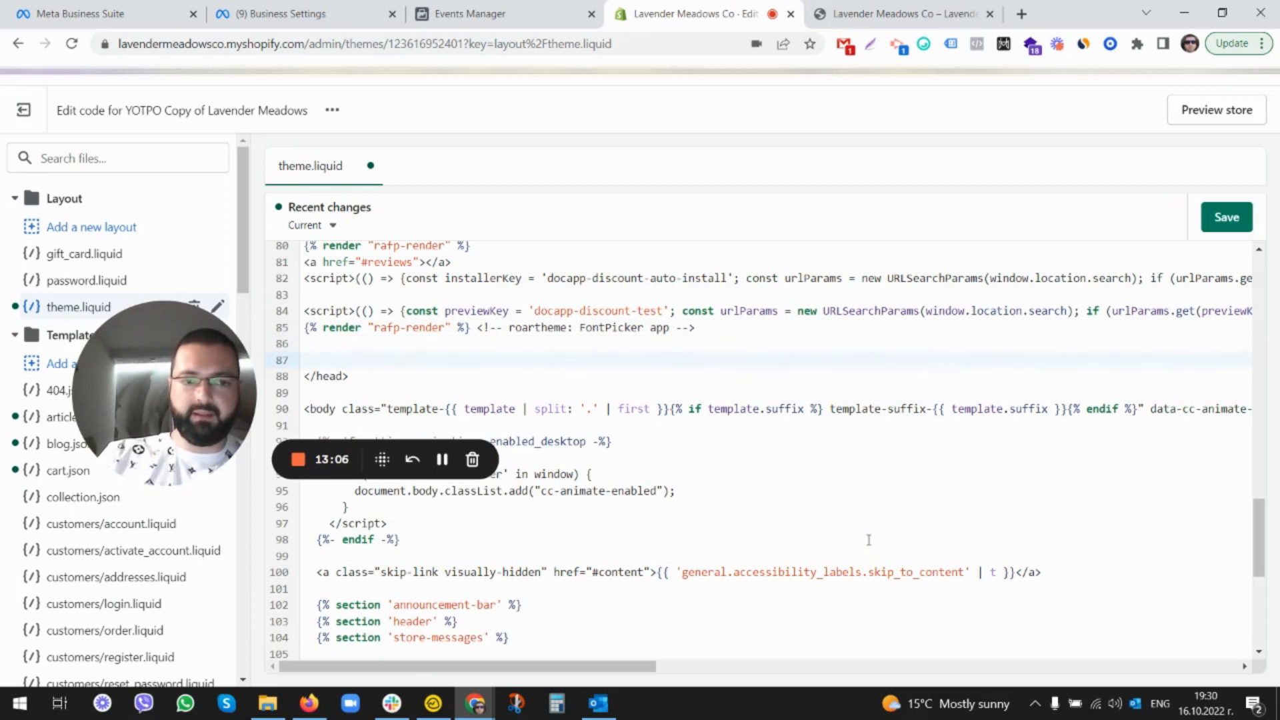
pyautogui.press('Up')
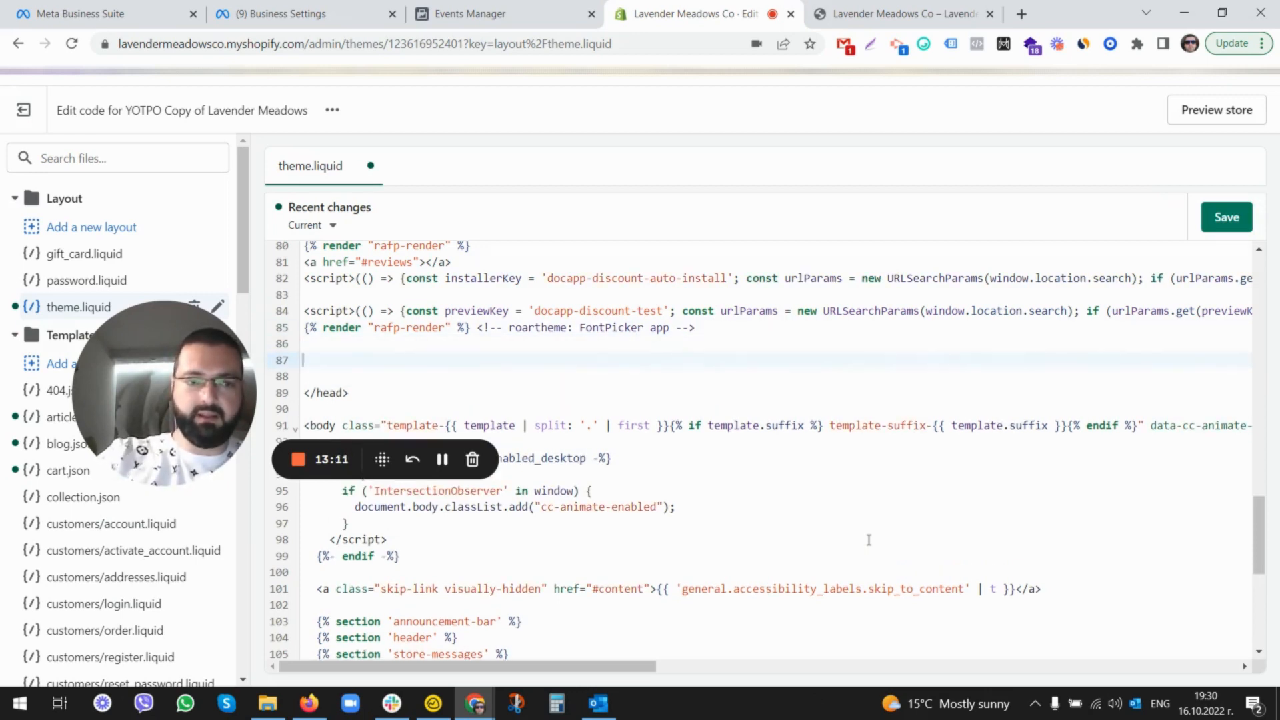
# - Paste the Meta Pixel base code onto the new line and save theme.liquid
pyautogui.hotkey('ctrl', 'v')
pyautogui.moveTo(151, 375); pyautogui.dragTo(109, 551)
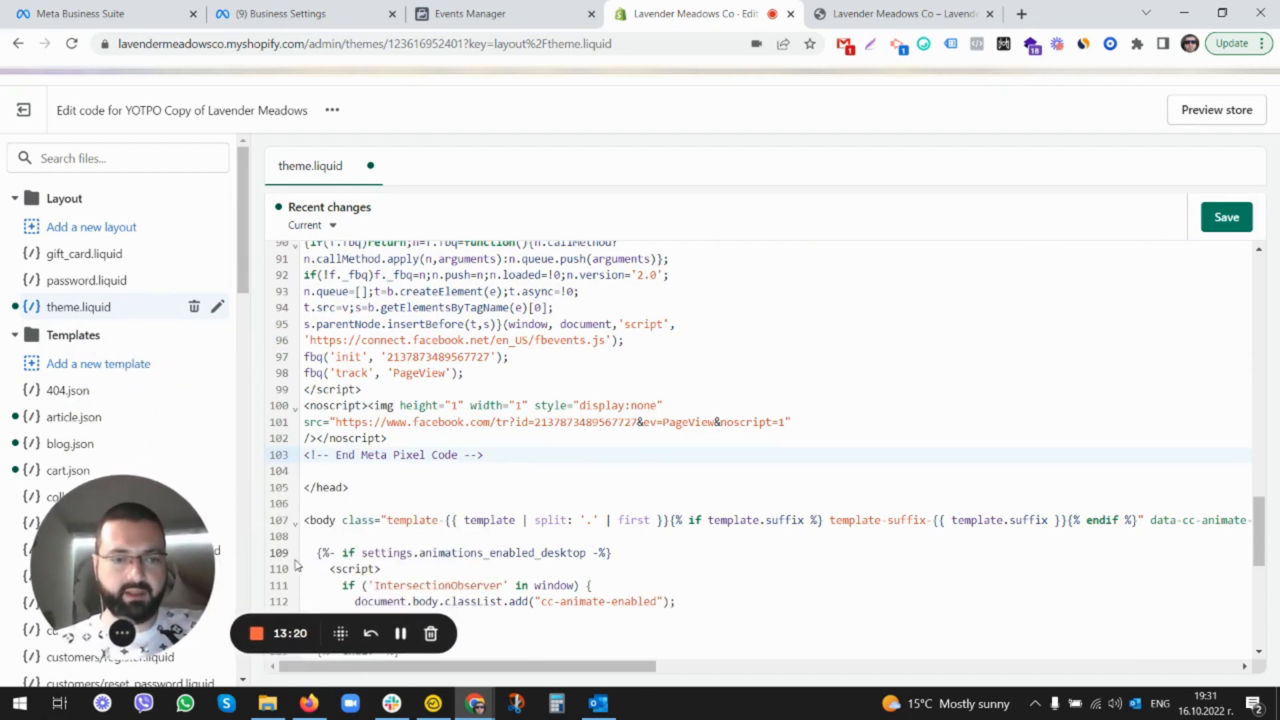
pyautogui.click(1229, 225)
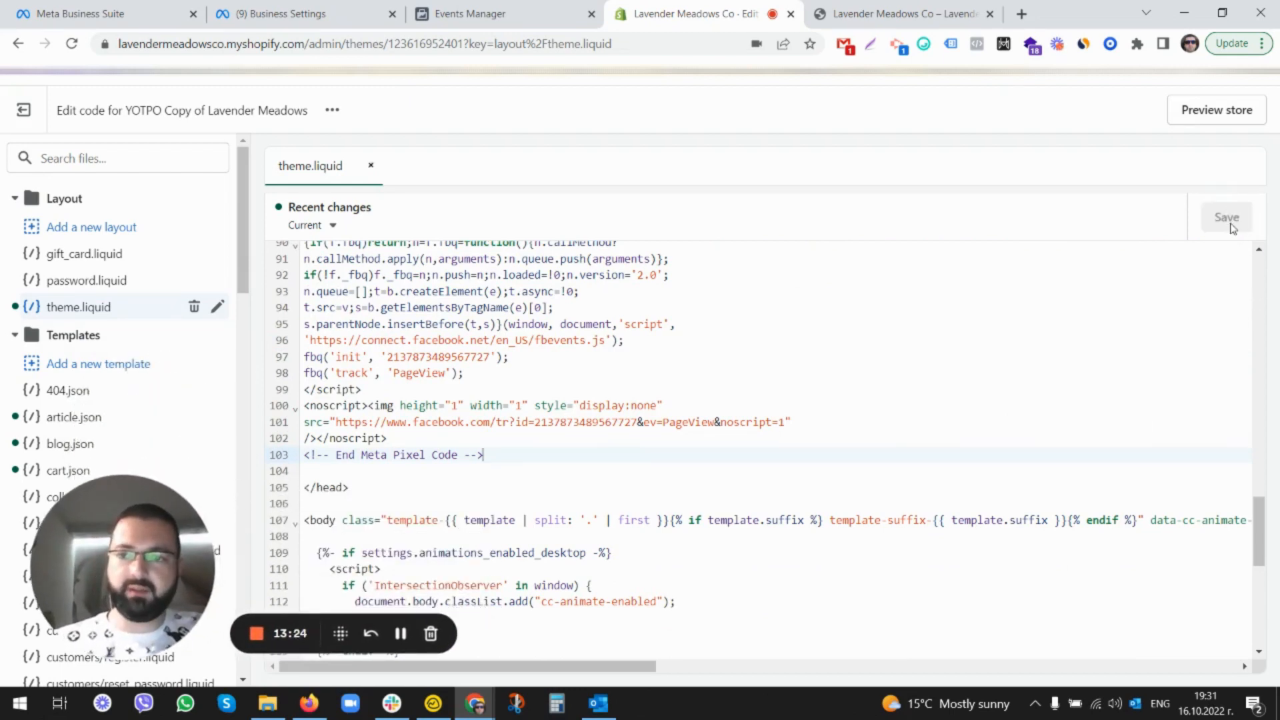
# - Reload the Lavender Meadows storefront and confirm Meta Pixel Helper detects two pixels
pyautogui.click(877, 13)
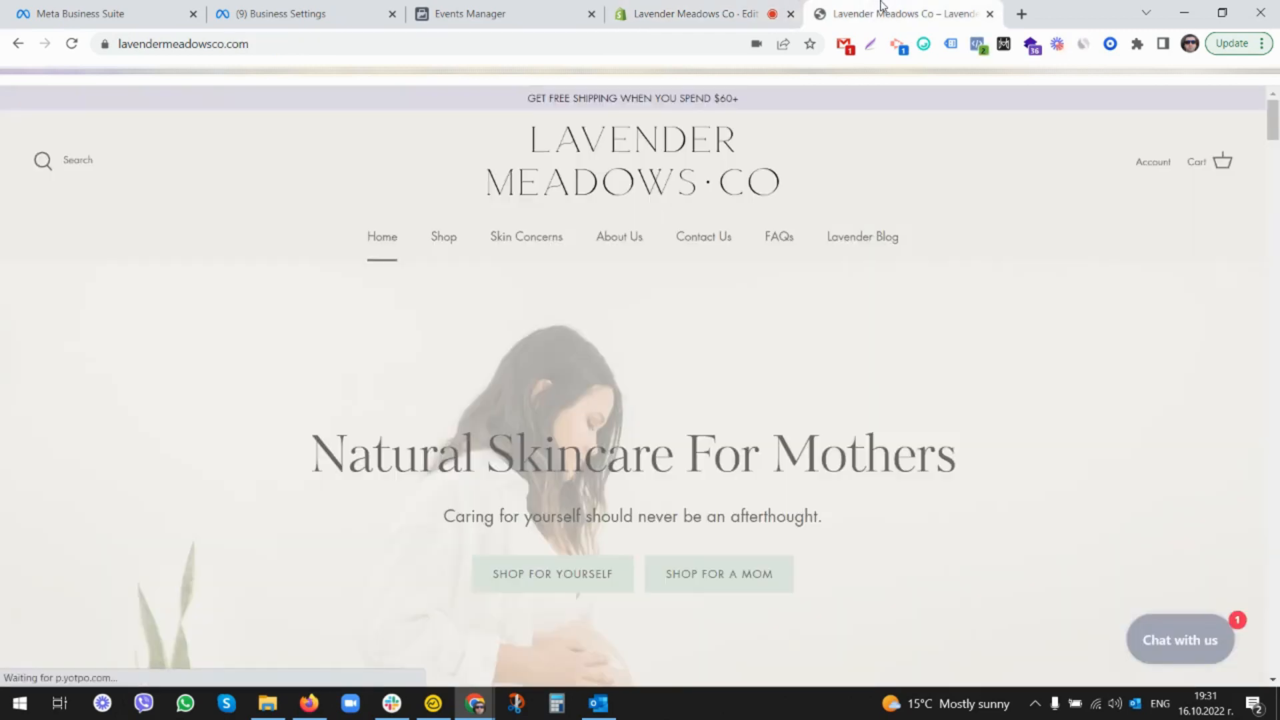
pyautogui.click(77, 48)
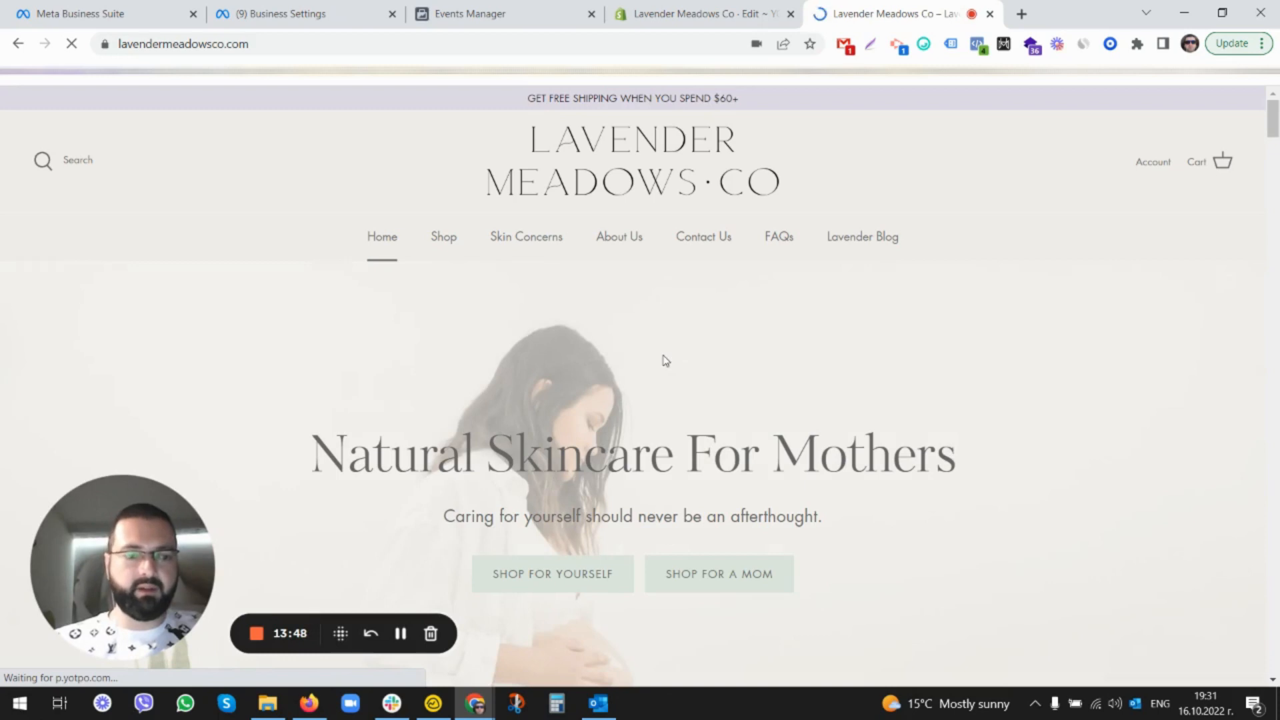
pyautogui.click(979, 45)
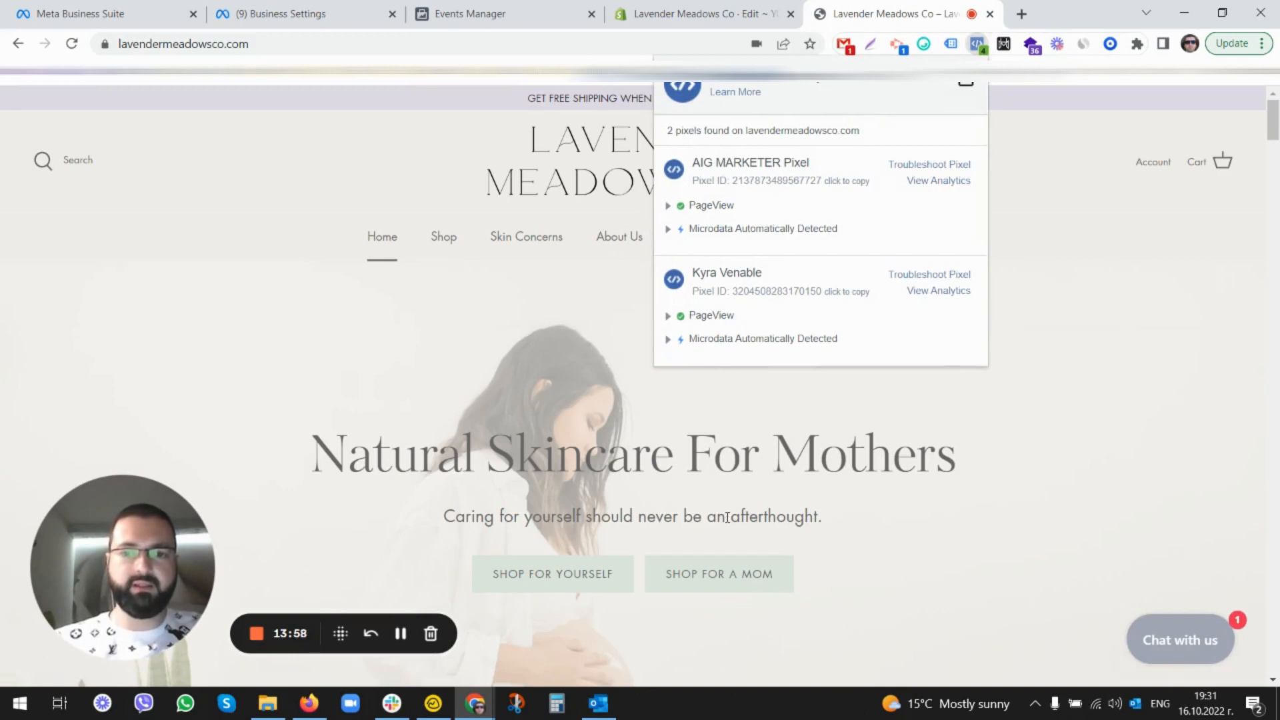
pyautogui.click(243, 274)
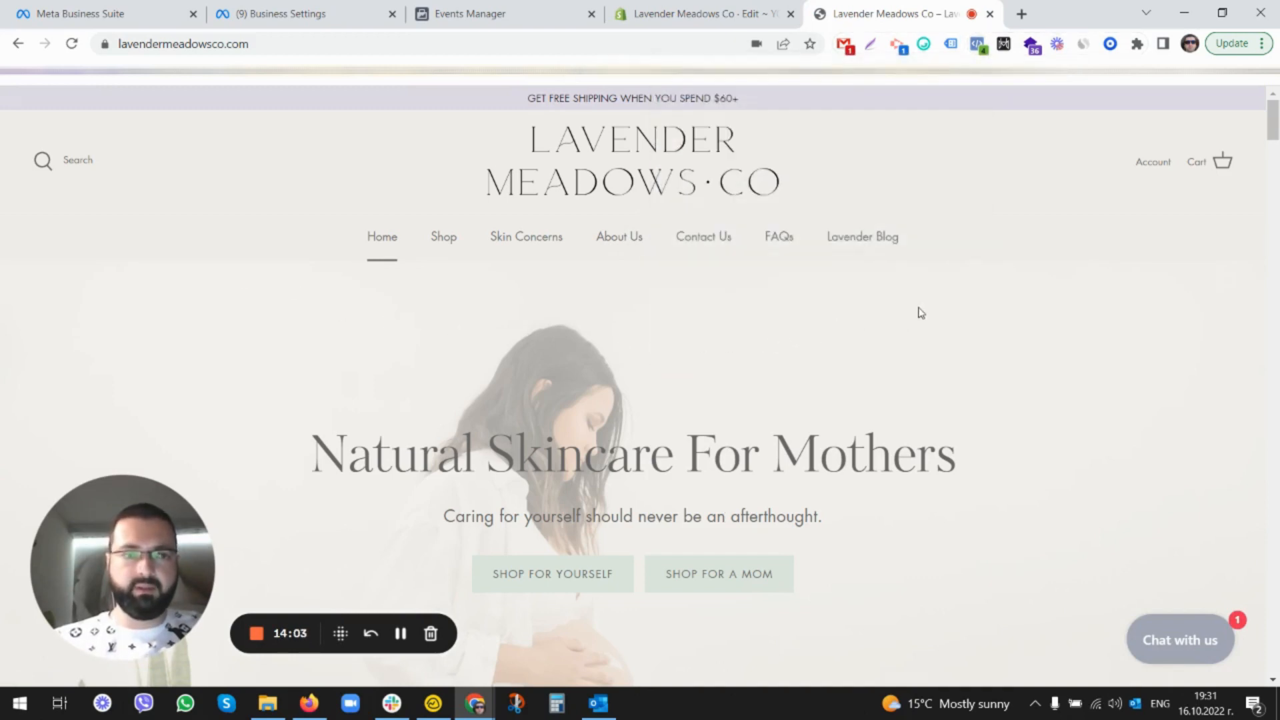
pyautogui.moveTo(123, 565)
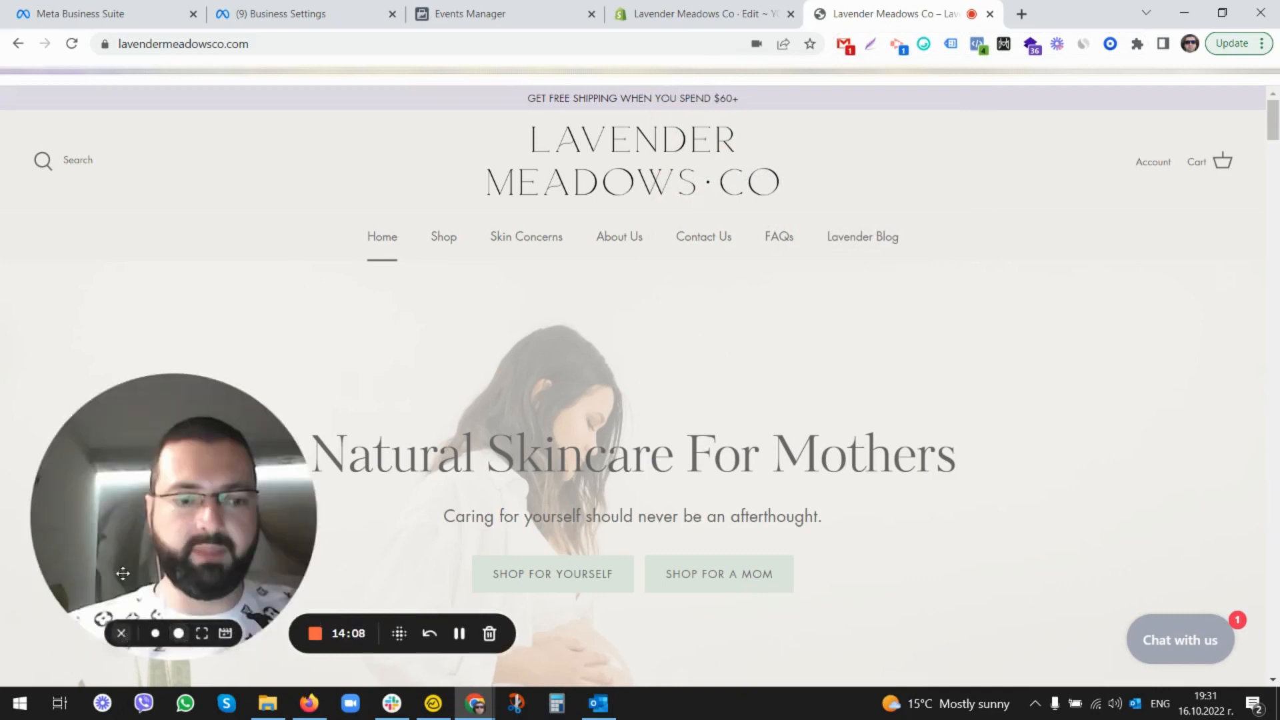
# - Return to the AIG MARKETER Pixel overview in Events Manager
pyautogui.moveTo(129, 640); pyautogui.dragTo(551, 430)
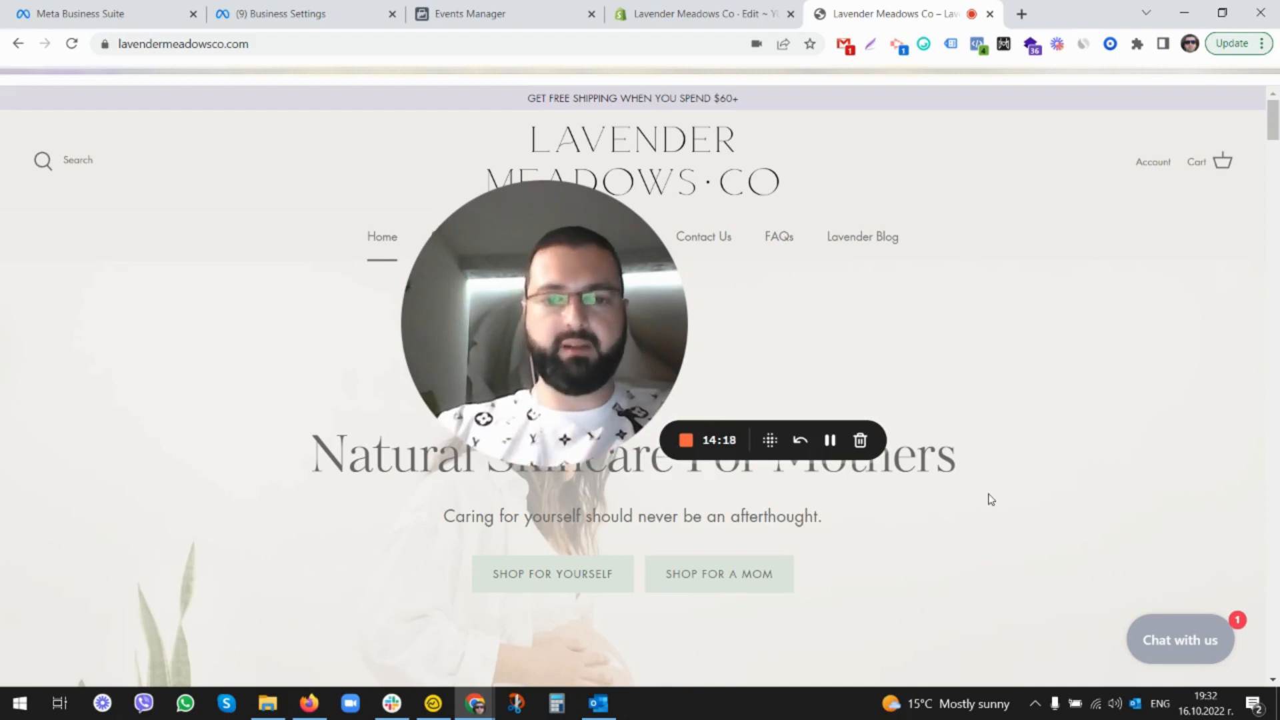
pyautogui.click(464, 14)
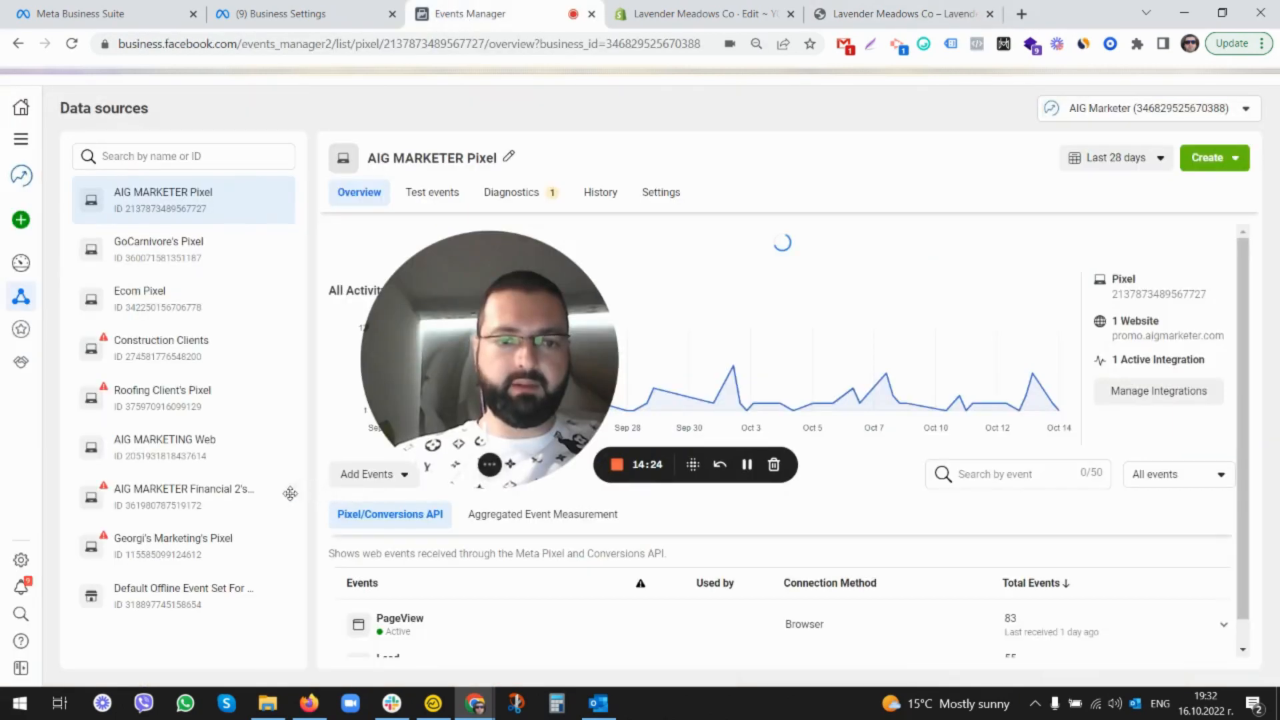
# - Use Add Events to show the manual-code and partner options for connecting website activity
pyautogui.click(403, 378)
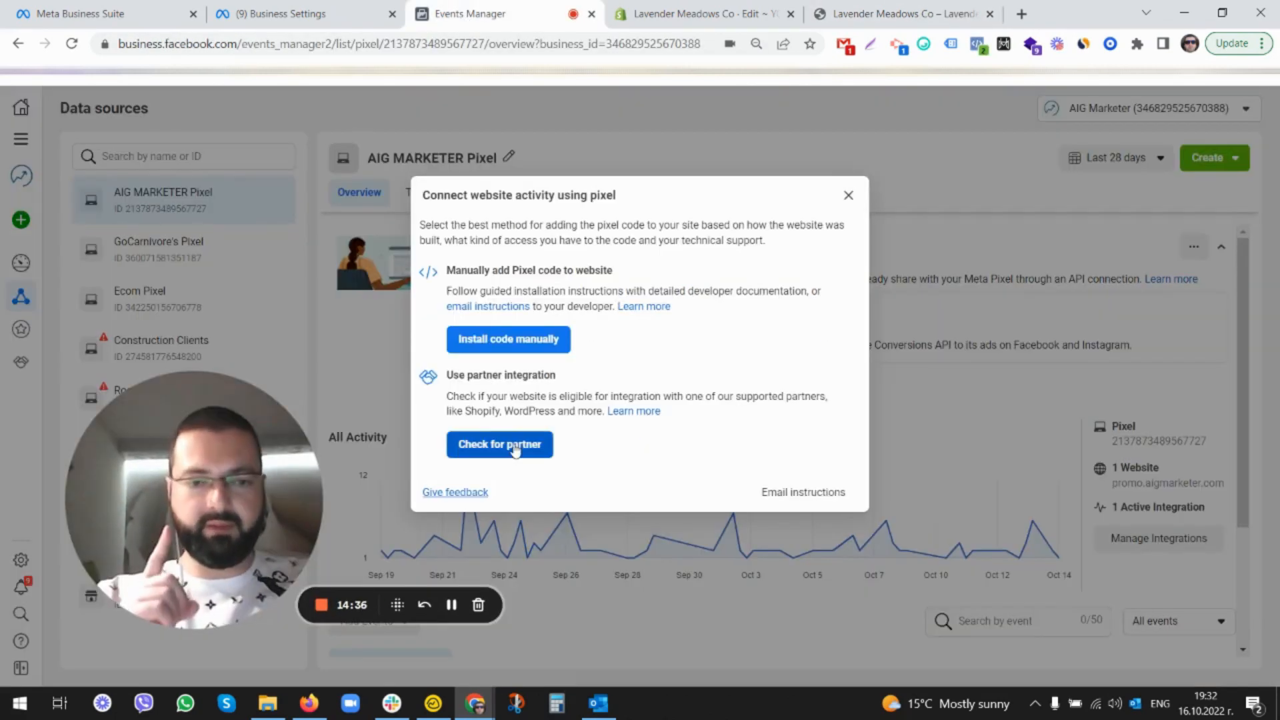